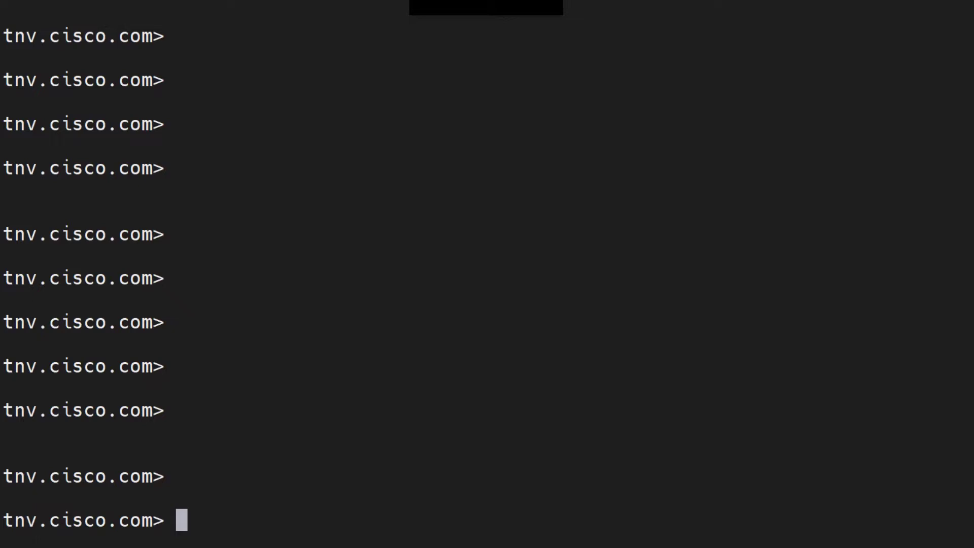
Step: Run the filters command and choose the new operation to begin a filter script
{"action": "type", "text": "filt"}
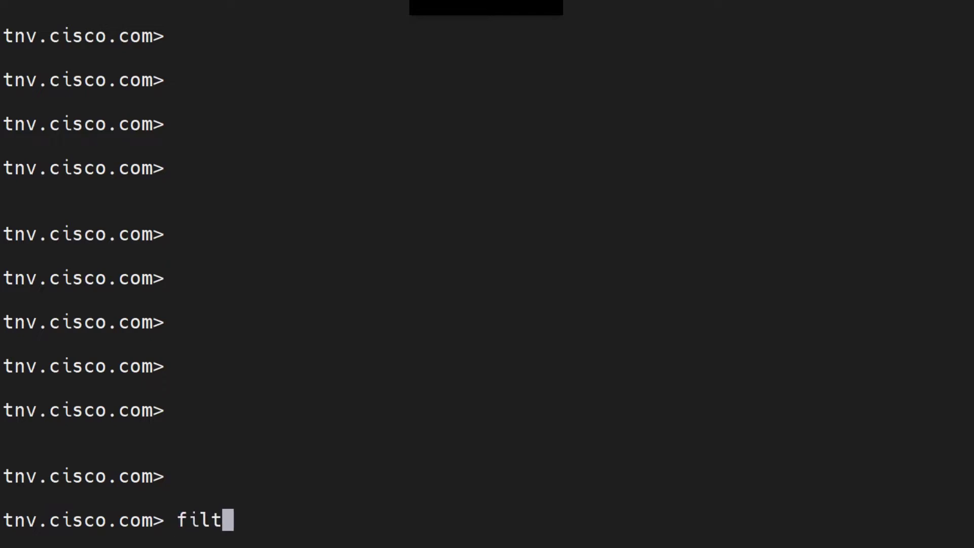
{"action": "type", "text": "ers"}
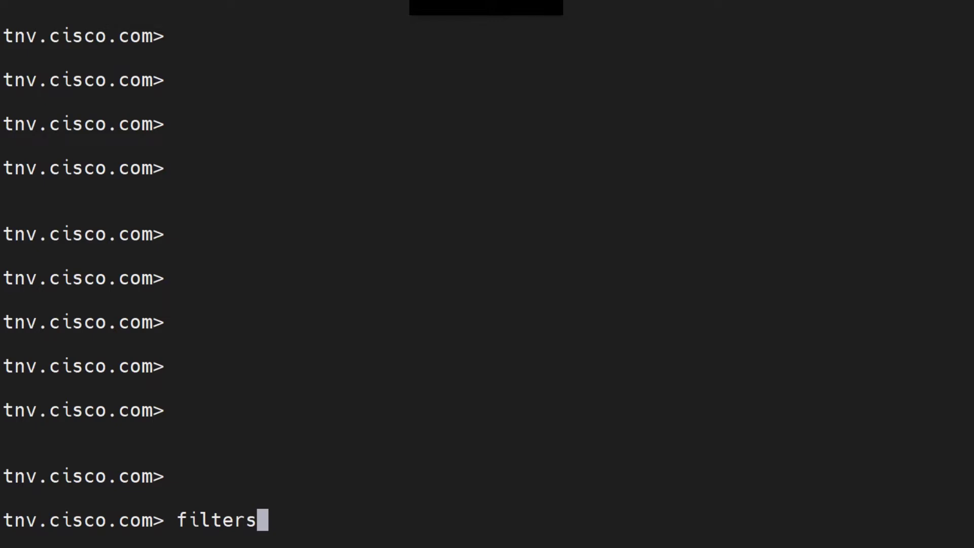
{"action": "key", "text": "Return"}
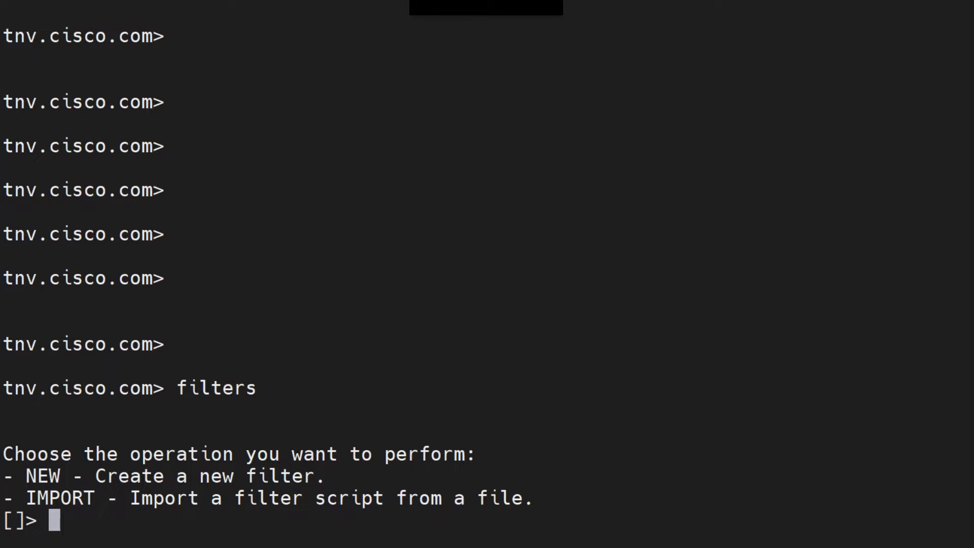
{"action": "type", "text": "new"}
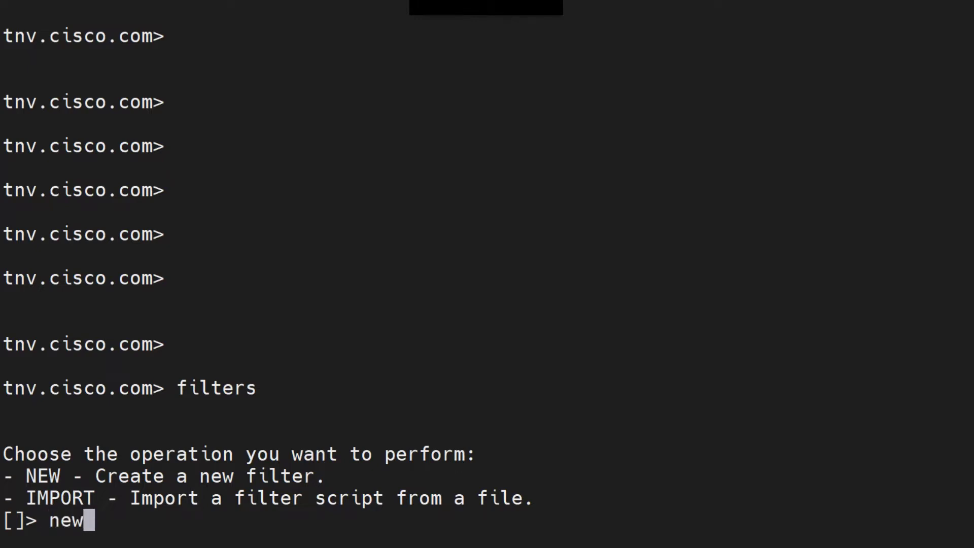
{"action": "key", "text": "Return"}
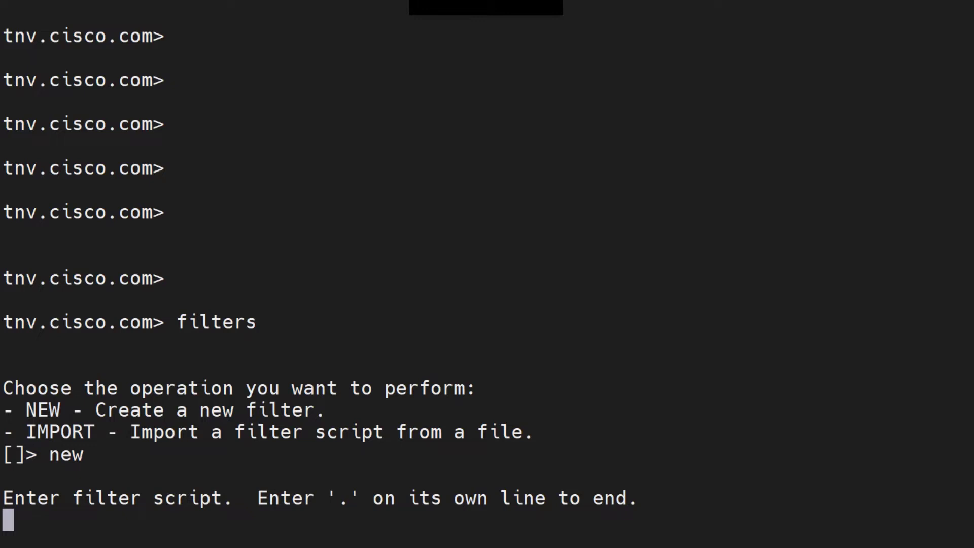
Step: Name the filter test_no_op on the script's first line, ending with a colon
{"action": "type", "text": "test_"}
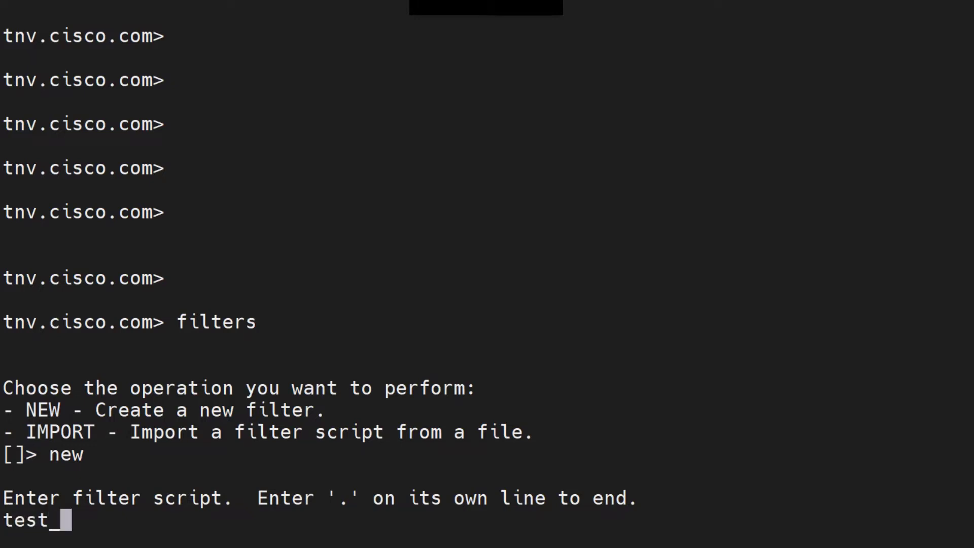
{"action": "type", "text": "no_op"}
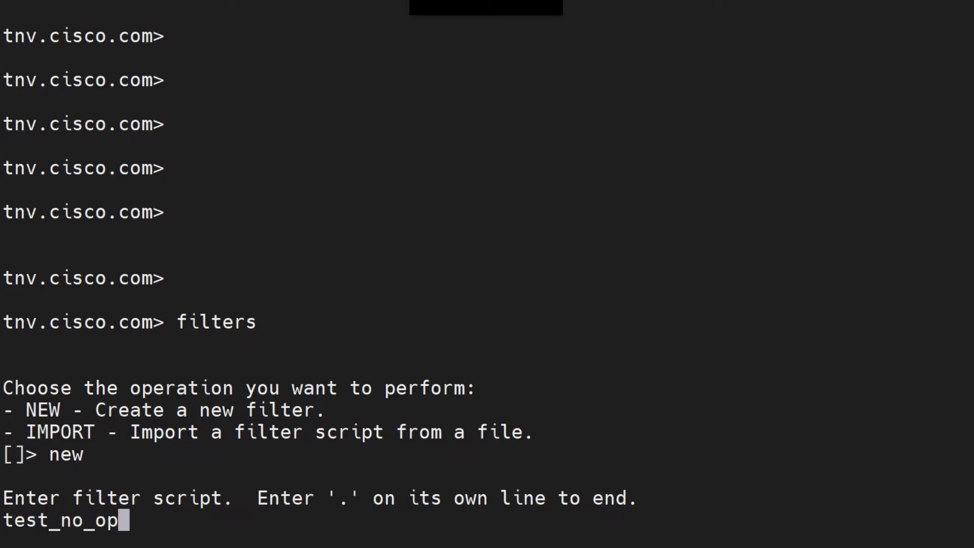
{"action": "type", "text": ":"}
{"action": "key", "text": "Return"}
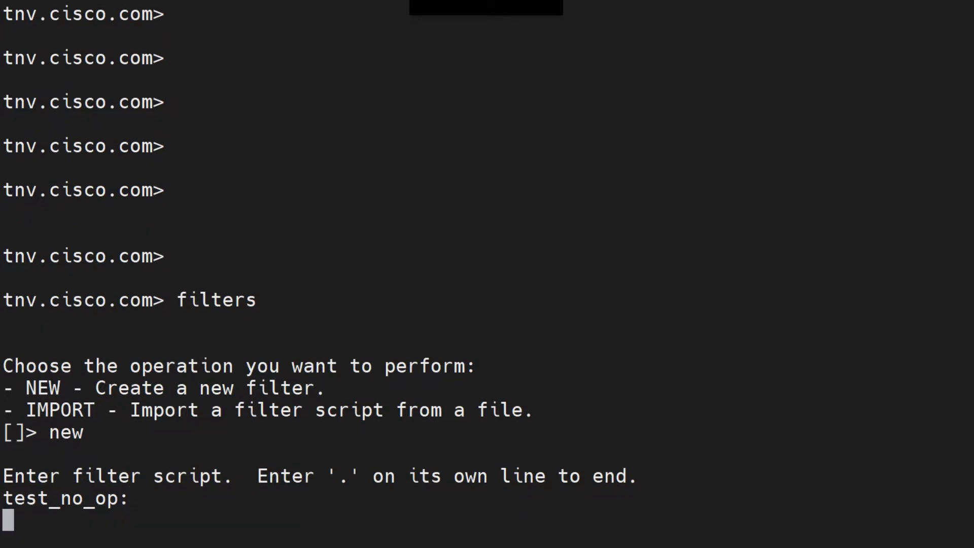
Step: Add the condition line if header-repeats("subject",10,"incoming") to the filter script
{"action": "type", "text": "if hea"}
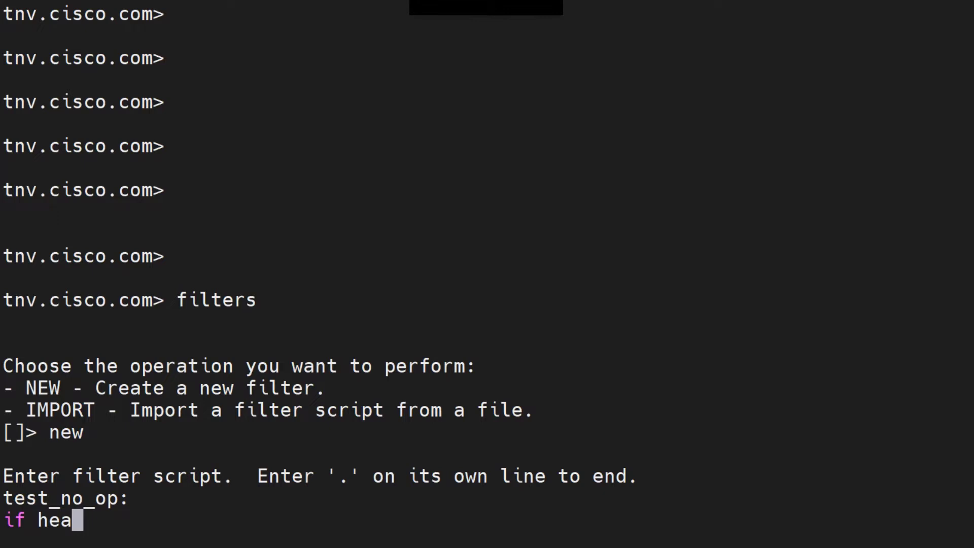
{"action": "type", "text": "der"}
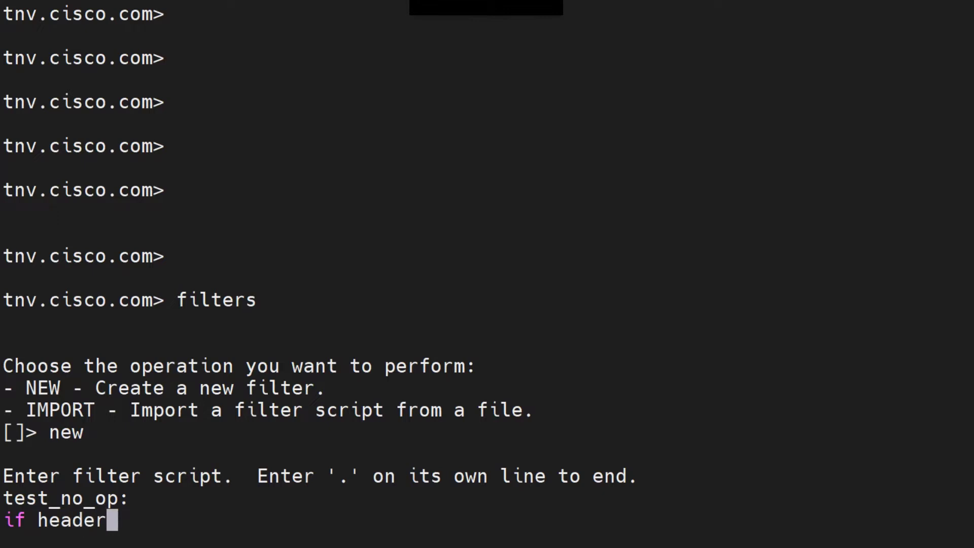
{"action": "type", "text": "-repeats"}
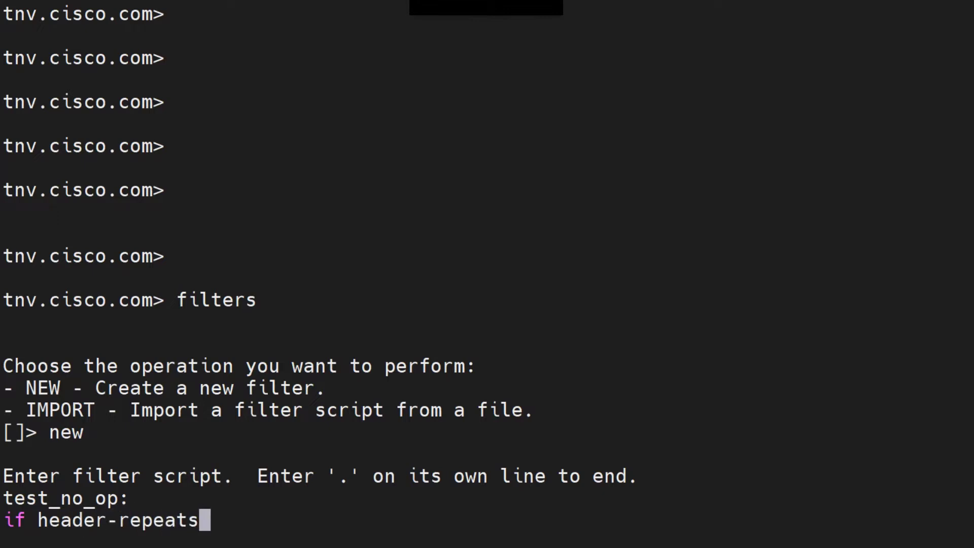
{"action": "type", "text": "("}
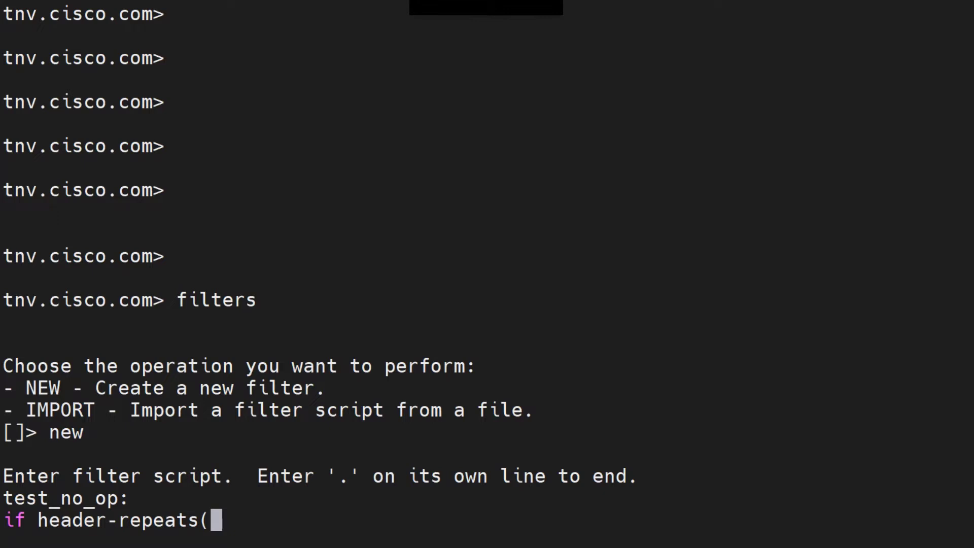
{"action": "type", "text": "\"\""}
{"action": "key", "text": "Left"}
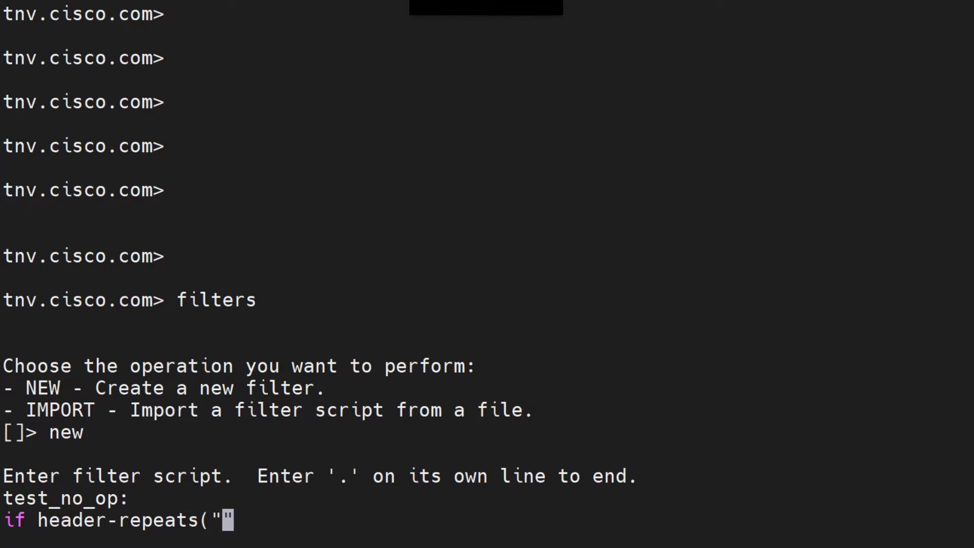
{"action": "type", "text": "subject"}
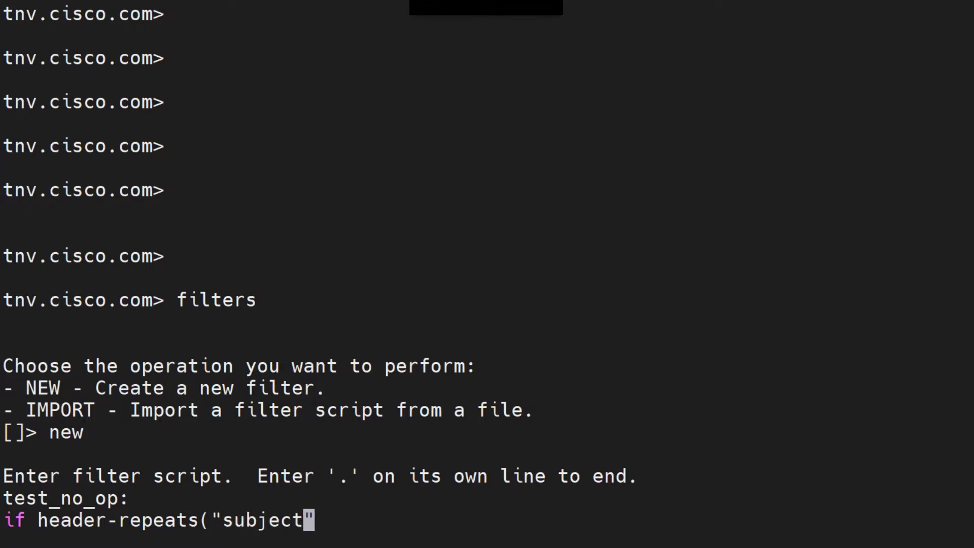
{"action": "key", "text": "Right"}
{"action": "type", "text": ",10"}
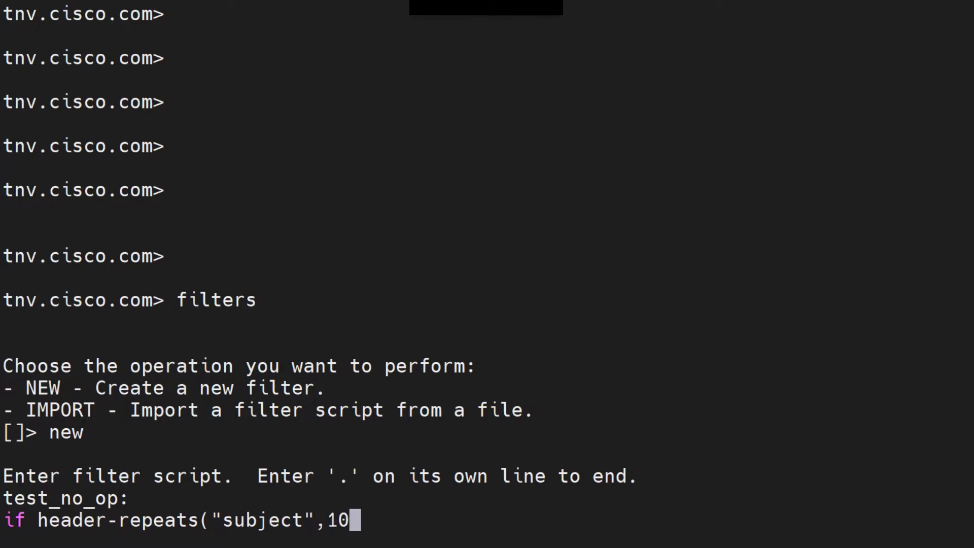
{"action": "type", "text": ","}
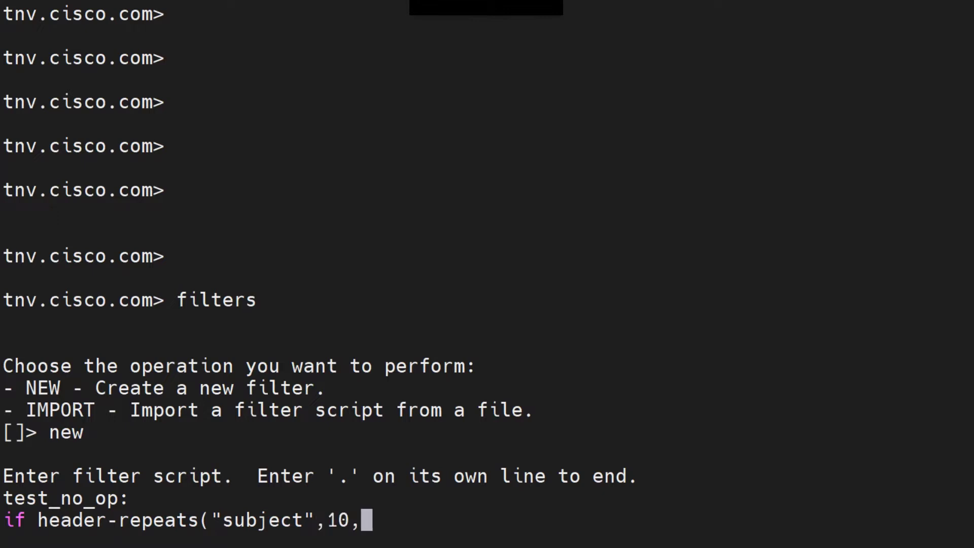
{"action": "type", "text": "\""}
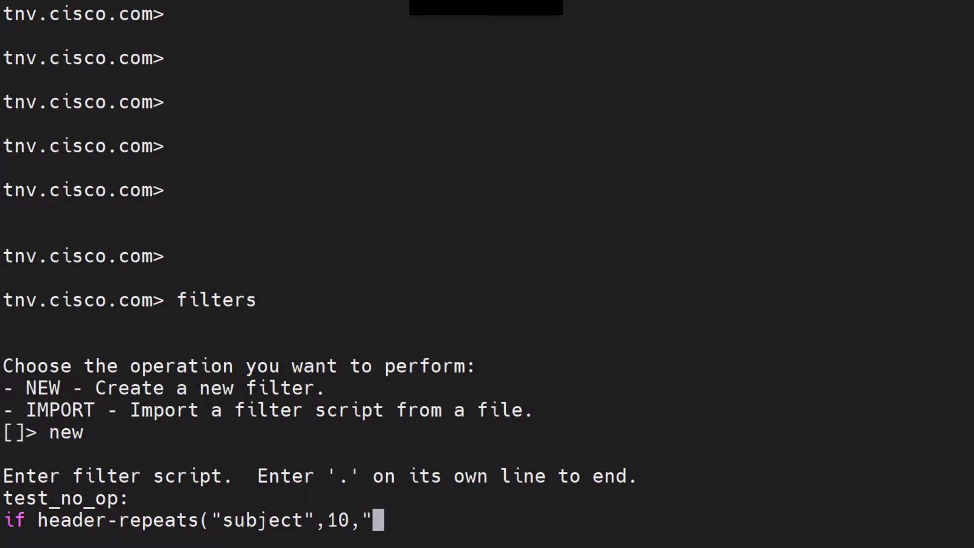
{"action": "type", "text": "incoming\""}
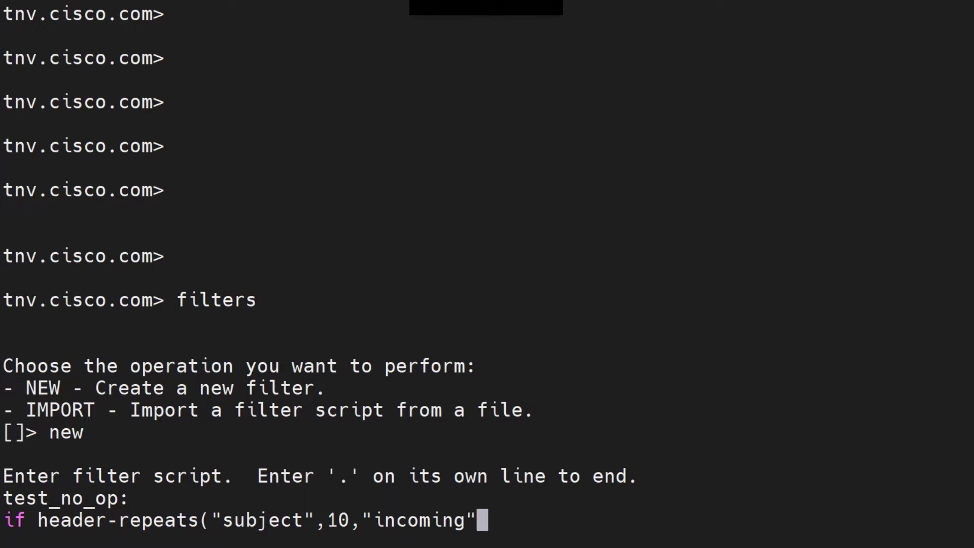
{"action": "type", "text": ")"}
{"action": "key", "text": "Return"}
Step: Add a braced action block containing no-op(); and end the filter script with a period on its own line
{"action": "type", "text": "{"}
{"action": "key", "text": "Return"}
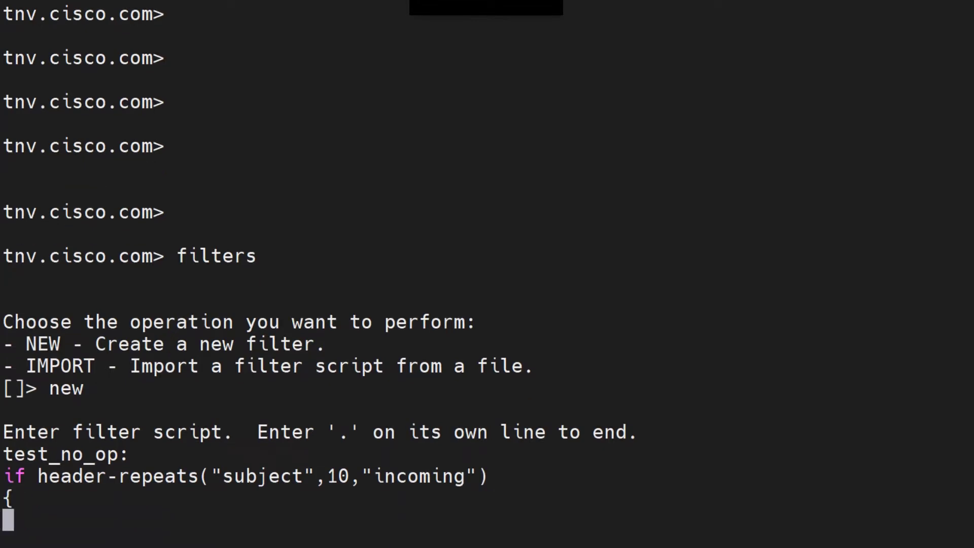
{"action": "type", "text": "no"}
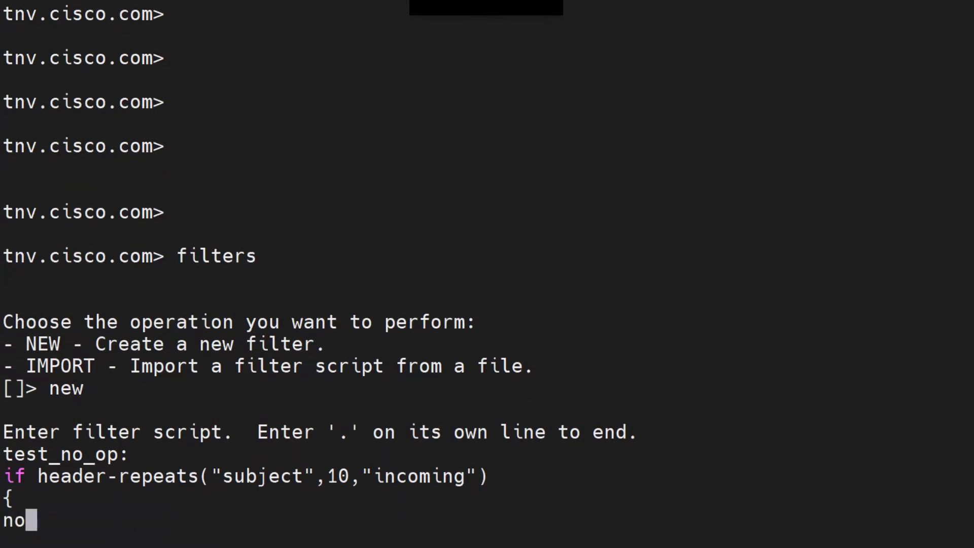
{"action": "type", "text": "-op"}
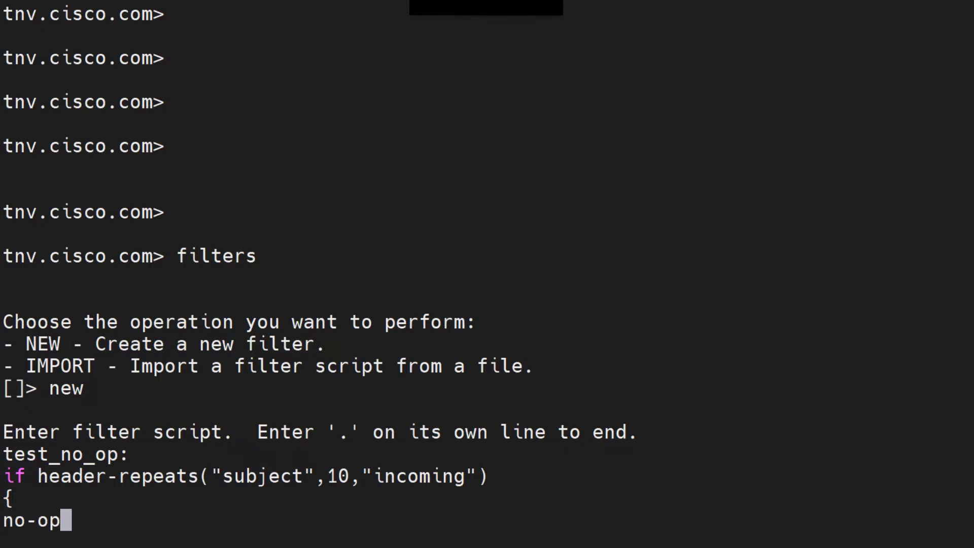
{"action": "type", "text": "()"}
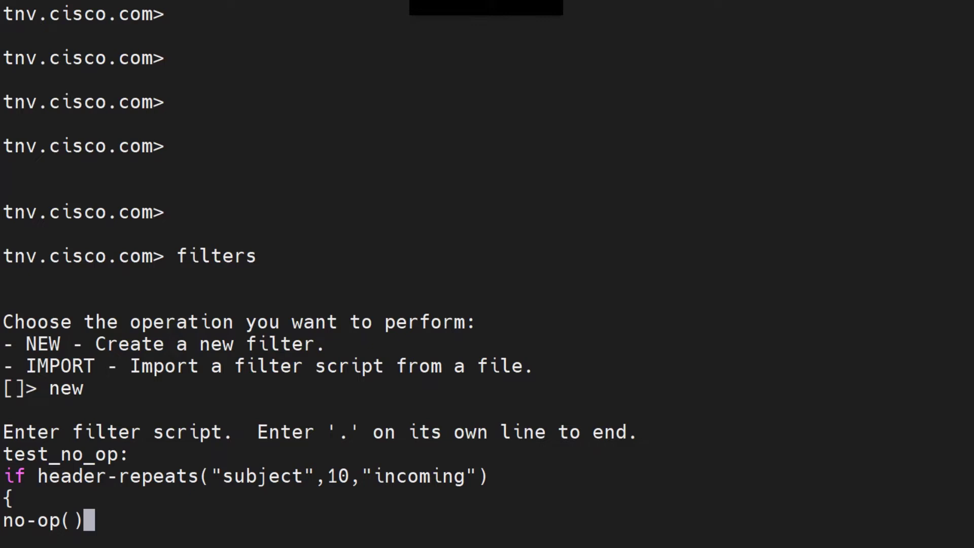
{"action": "type", "text": ";"}
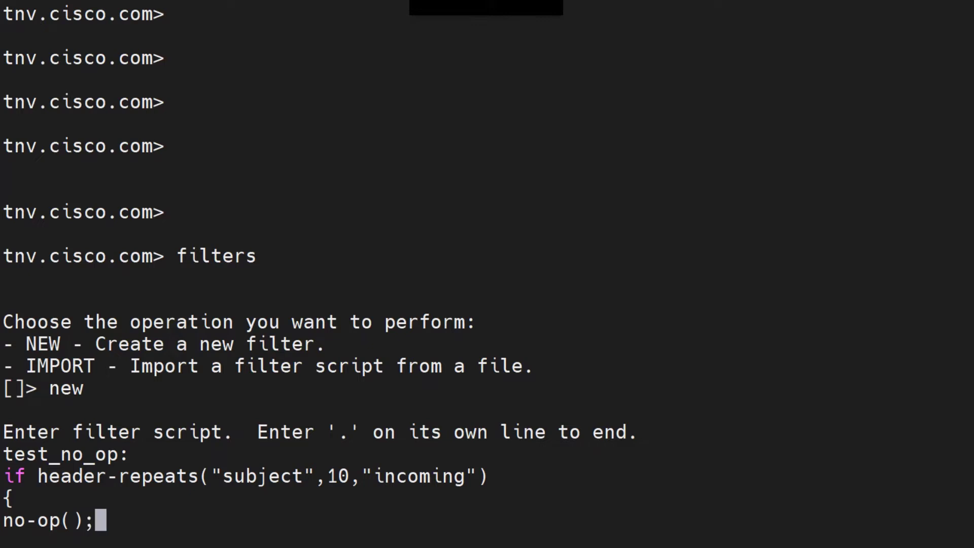
{"action": "key", "text": "Return"}
{"action": "type", "text": "}"}
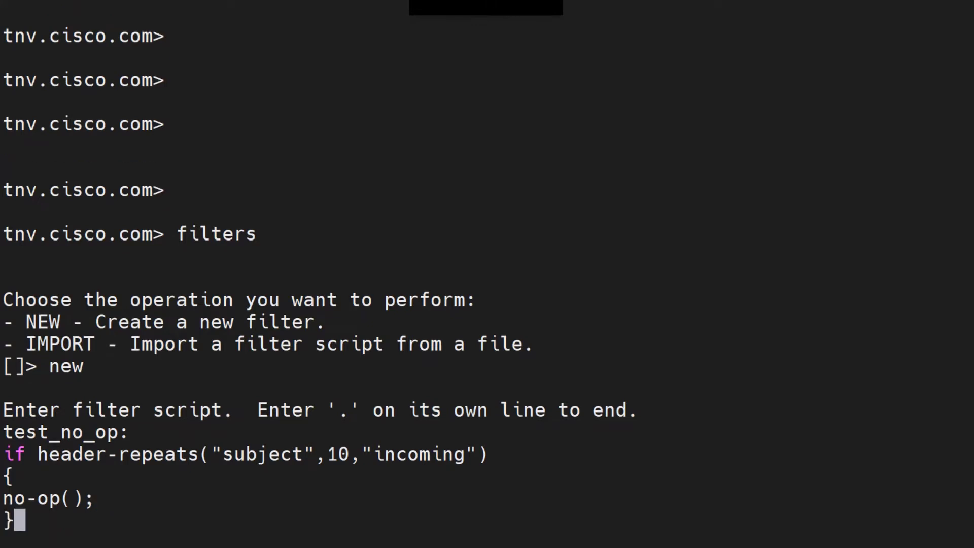
{"action": "key", "text": "Return"}
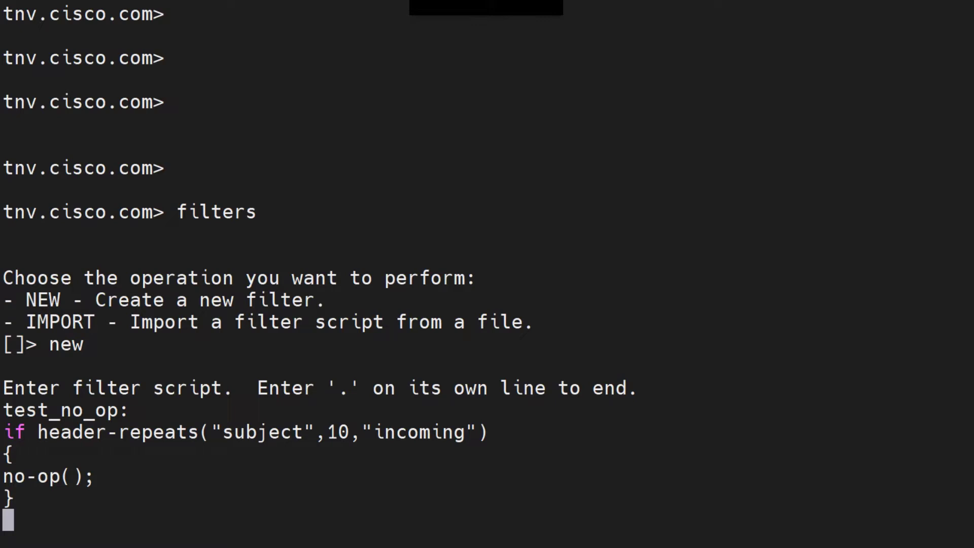
{"action": "type", "text": "."}
{"action": "key", "text": "Return"}
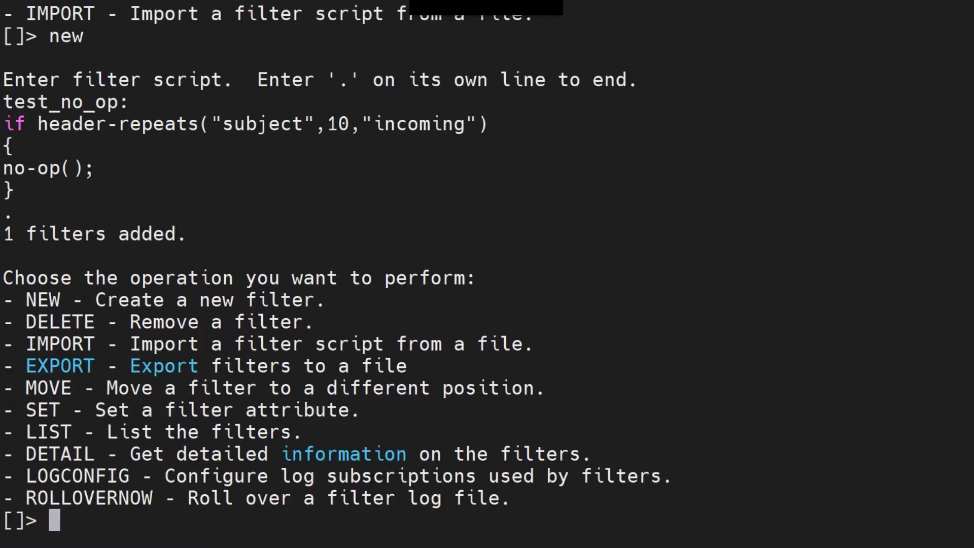
Step: Review the added filter's header-repeats condition and its subject, 10 and incoming arguments in the terminal output
{"action": "left_click_drag", "start_coordinate": [188, 234], "coordinate": [3, 234]}
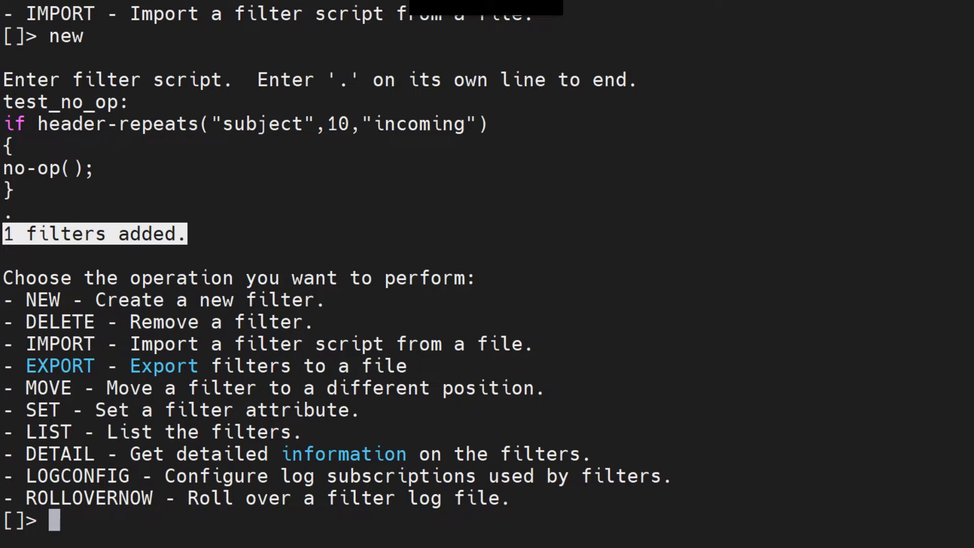
{"action": "left_click_drag", "start_coordinate": [131, 102], "coordinate": [211, 124]}
{"action": "left_click", "coordinate": [19, 124]}
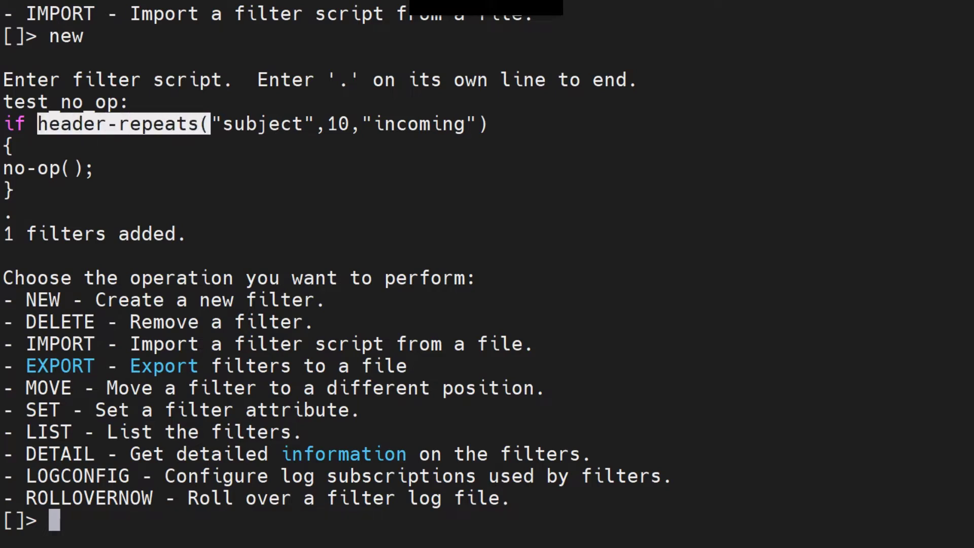
{"action": "left_click_drag", "start_coordinate": [315, 124], "coordinate": [211, 124]}
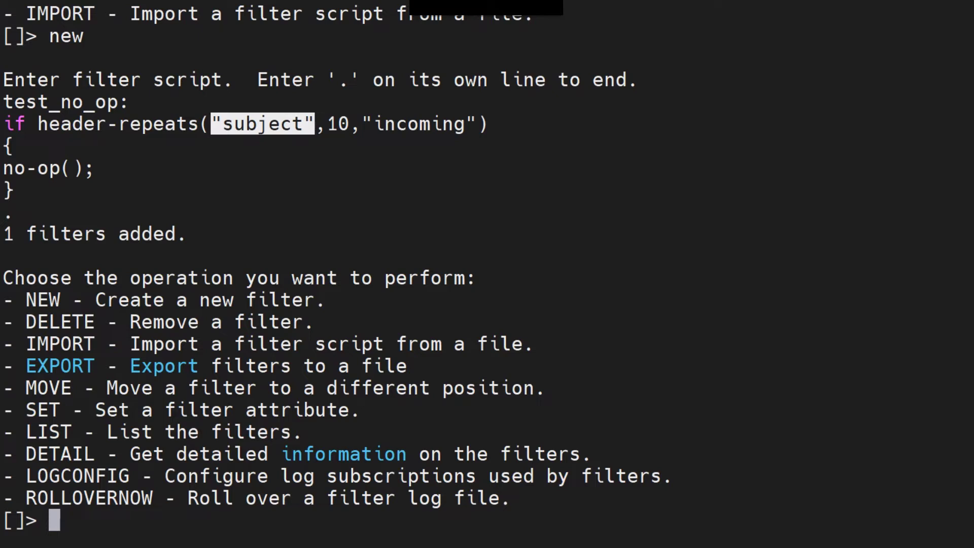
{"action": "left_click_drag", "start_coordinate": [373, 124], "coordinate": [315, 123]}
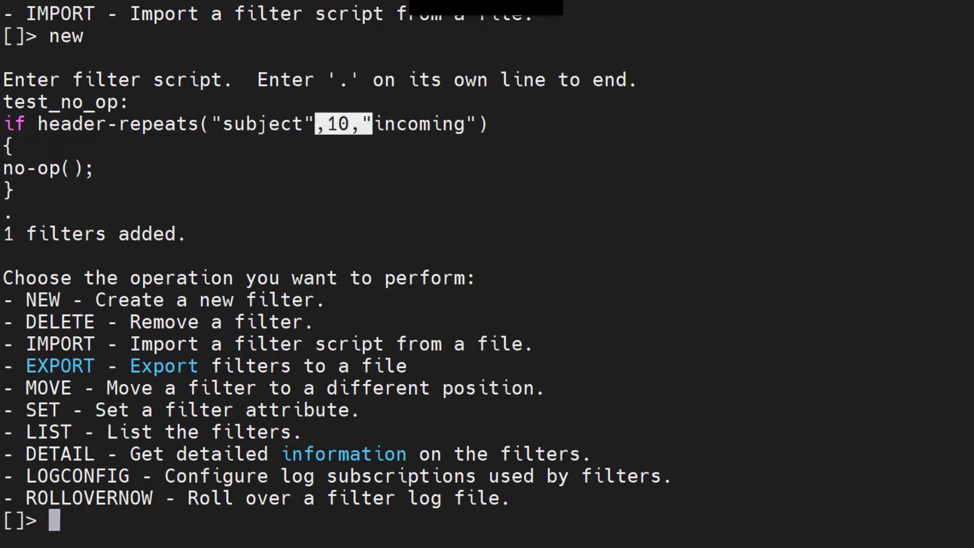
{"action": "left_click", "coordinate": [476, 124]}
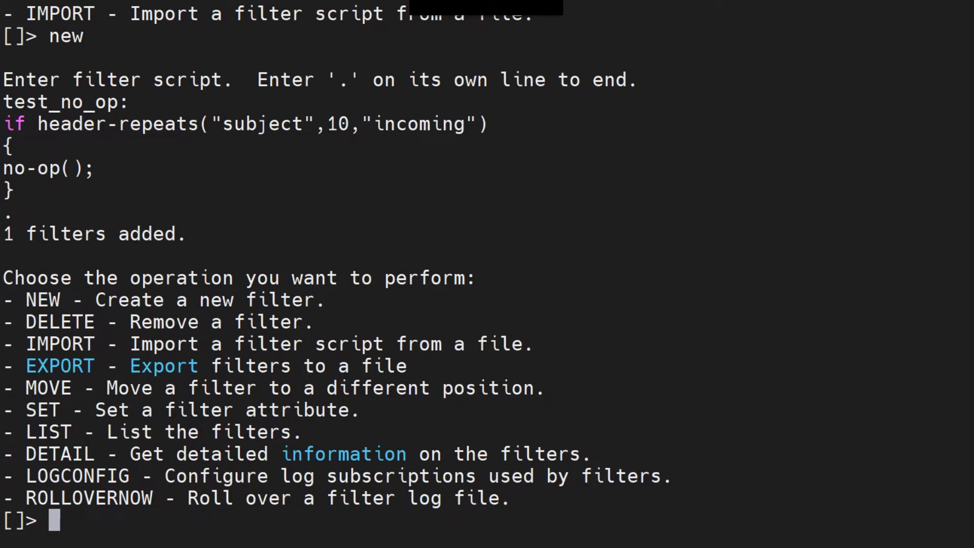
{"action": "left_click_drag", "start_coordinate": [362, 124], "coordinate": [211, 123]}
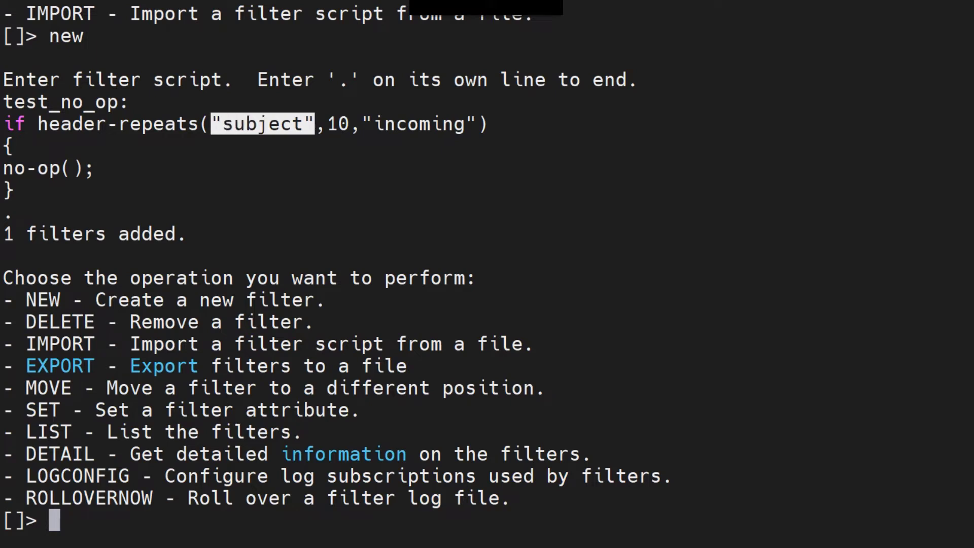
{"action": "left_click", "coordinate": [212, 124]}
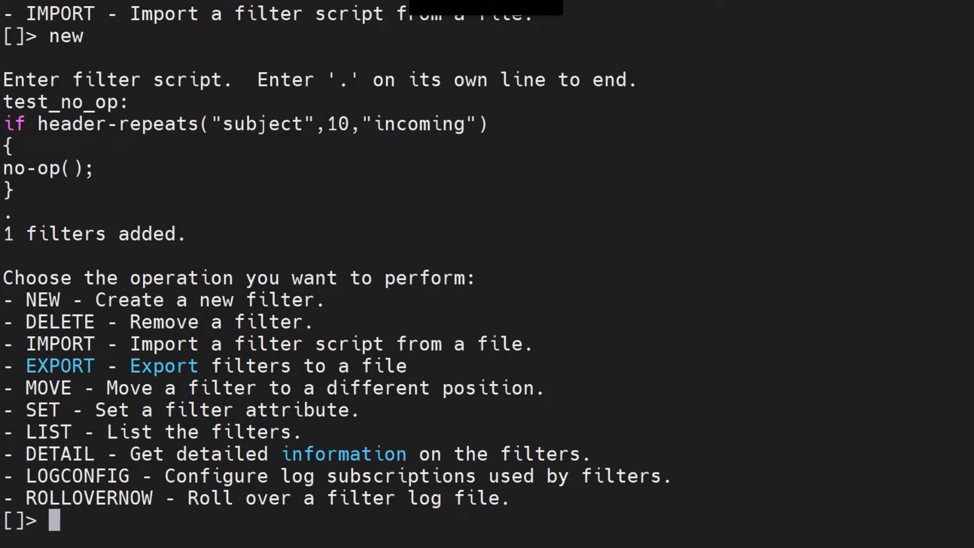
Step: Write malware at the prompt as a sample subject and compare it with the header-repeats threshold of 10
{"action": "type", "text": "malware"}
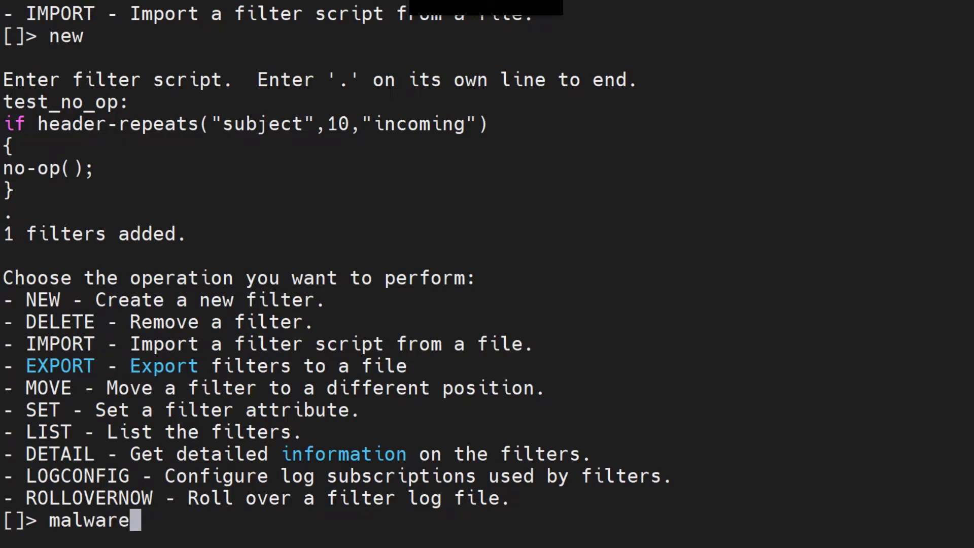
{"action": "left_click_drag", "start_coordinate": [361, 124], "coordinate": [315, 123]}
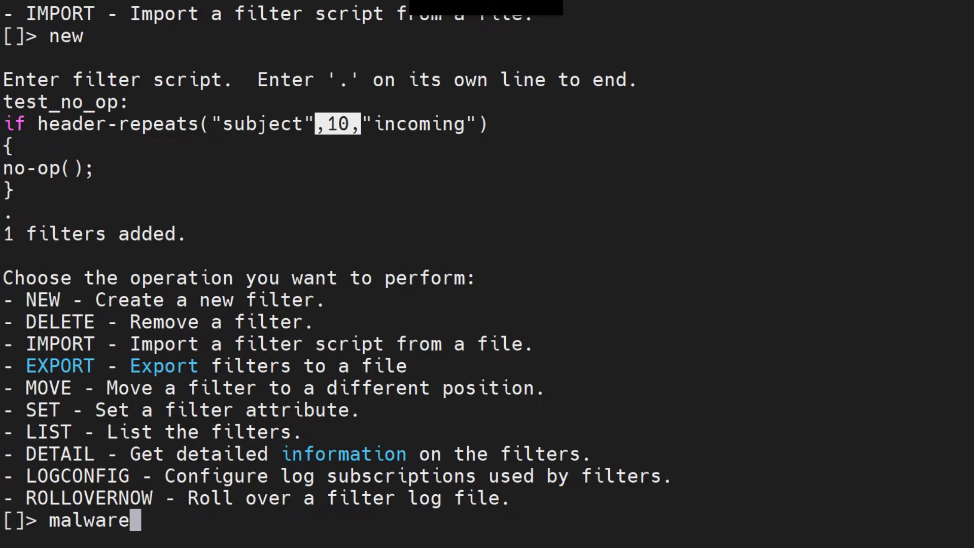
{"action": "left_click", "coordinate": [315, 124]}
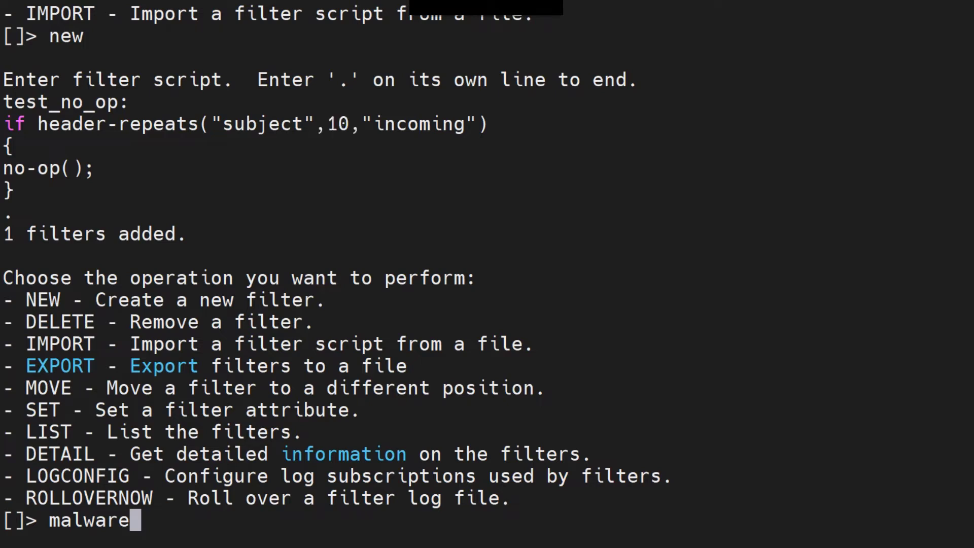
{"action": "left_click_drag", "start_coordinate": [477, 124], "coordinate": [315, 124]}
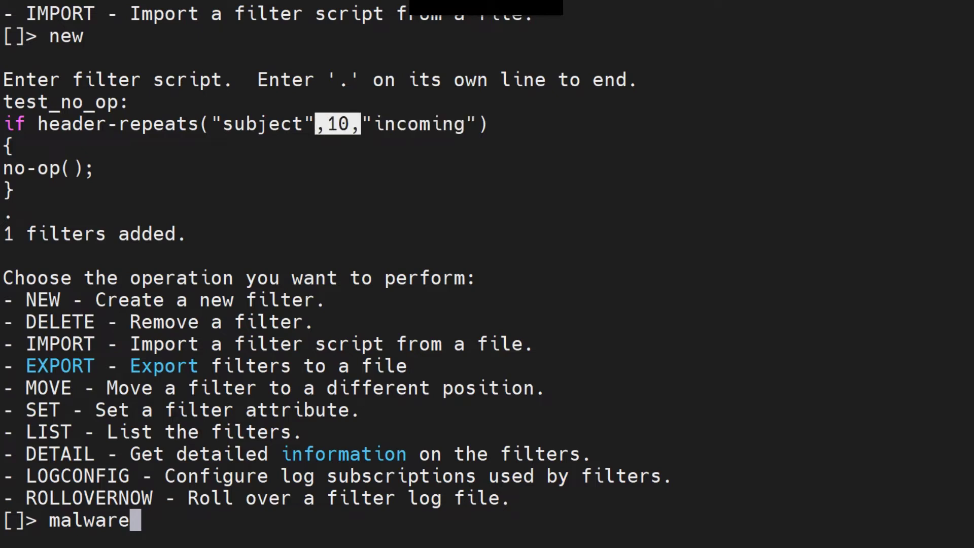
{"action": "double_click", "coordinate": [90, 521]}
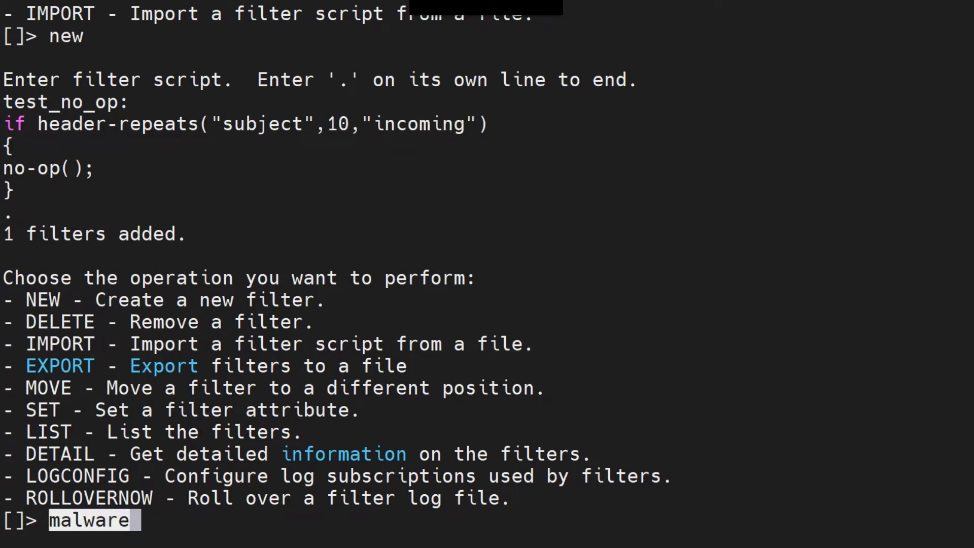
{"action": "left_click_drag", "start_coordinate": [361, 124], "coordinate": [315, 124]}
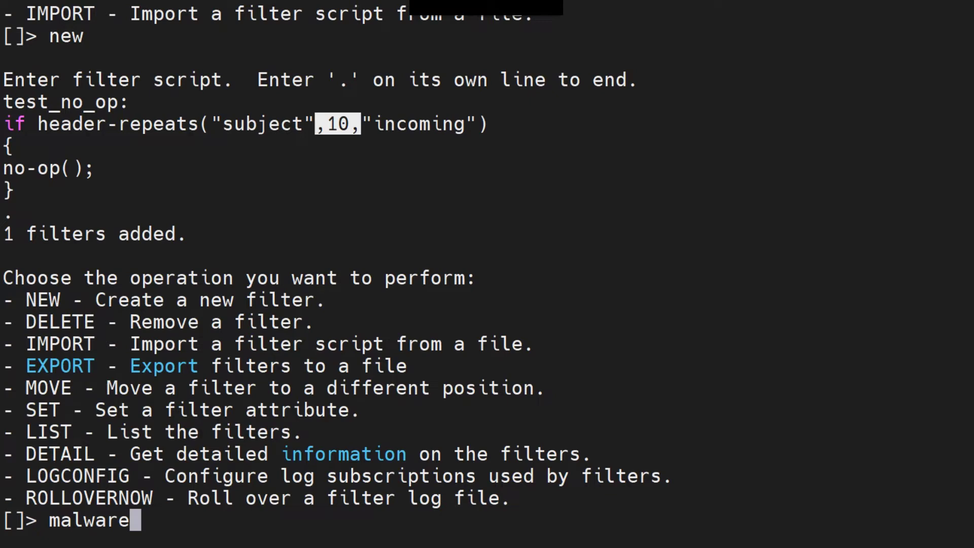
{"action": "left_click", "coordinate": [316, 124]}
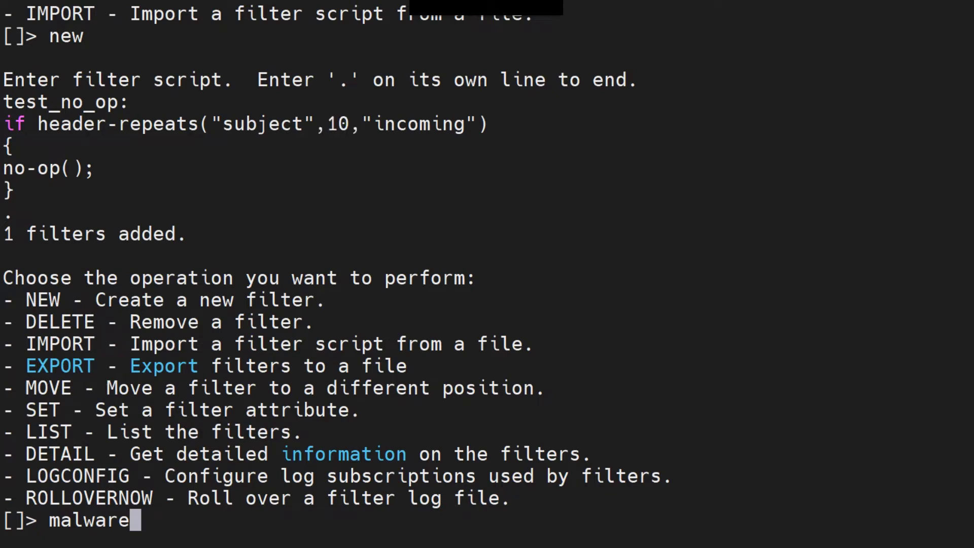
Step: Examine the complete if line, the no-op(); action and the incoming argument of the test_no_op filter
{"action": "left_click_drag", "start_coordinate": [3, 123], "coordinate": [609, 124]}
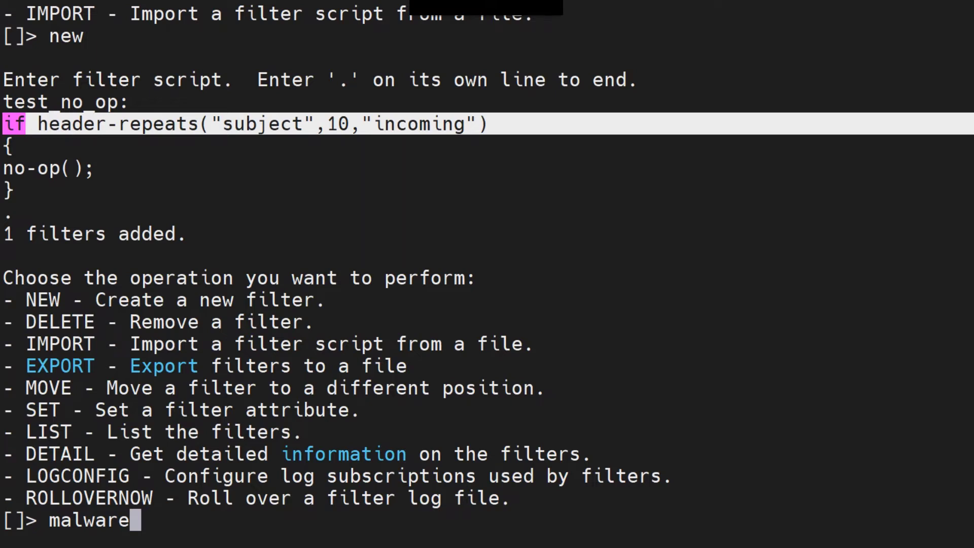
{"action": "left_click", "coordinate": [609, 124]}
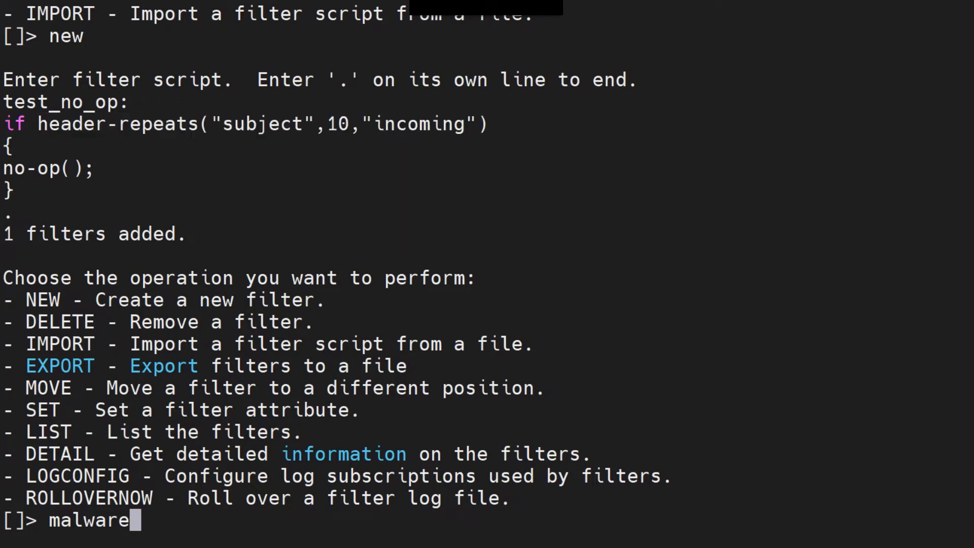
{"action": "left_click_drag", "start_coordinate": [96, 168], "coordinate": [3, 168]}
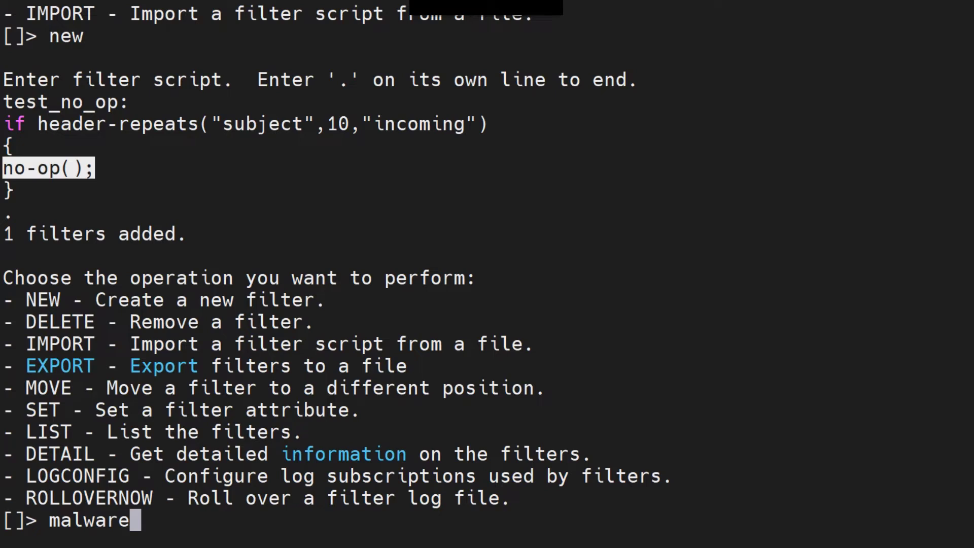
{"action": "left_click_drag", "start_coordinate": [38, 123], "coordinate": [476, 123]}
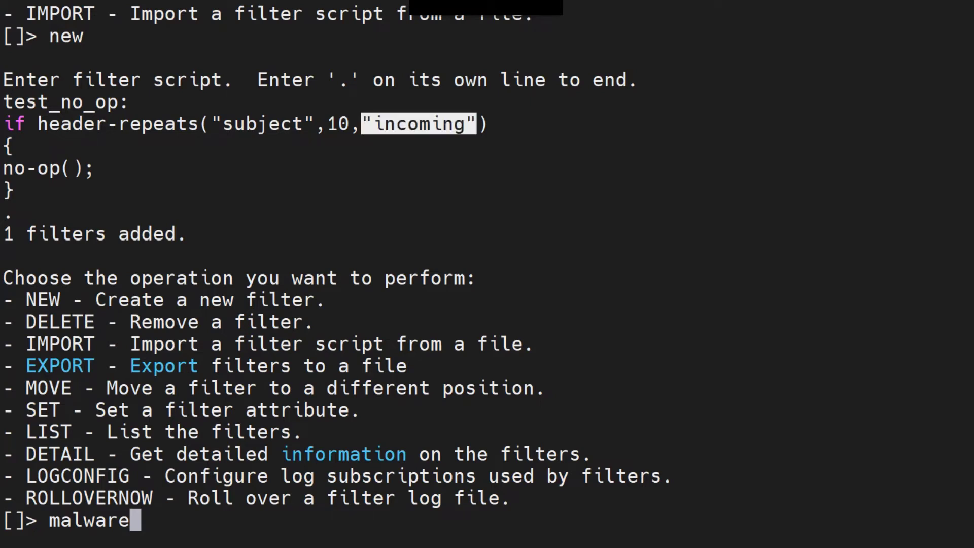
{"action": "left_click", "coordinate": [476, 124]}
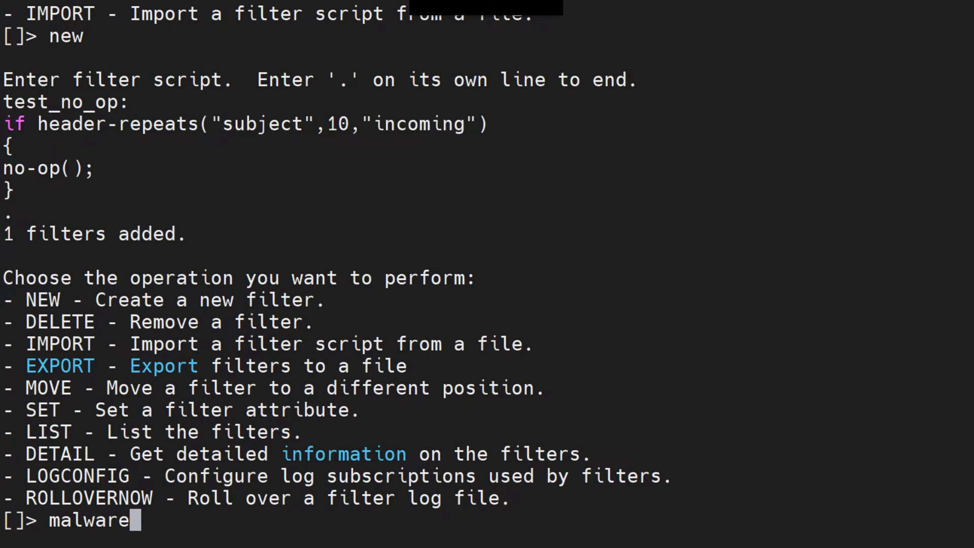
Step: Clear the unsent text from the operation prompt and exit the filters command to the main command line
{"action": "key", "text": "BackSpace"}
{"action": "key", "text": "BackSpace"}
{"action": "key", "text": "BackSpace"}
{"action": "key", "text": "BackSpace"}
{"action": "key", "text": "BackSpace"}
{"action": "key", "text": "BackSpace"}
{"action": "key", "text": "BackSpace"}
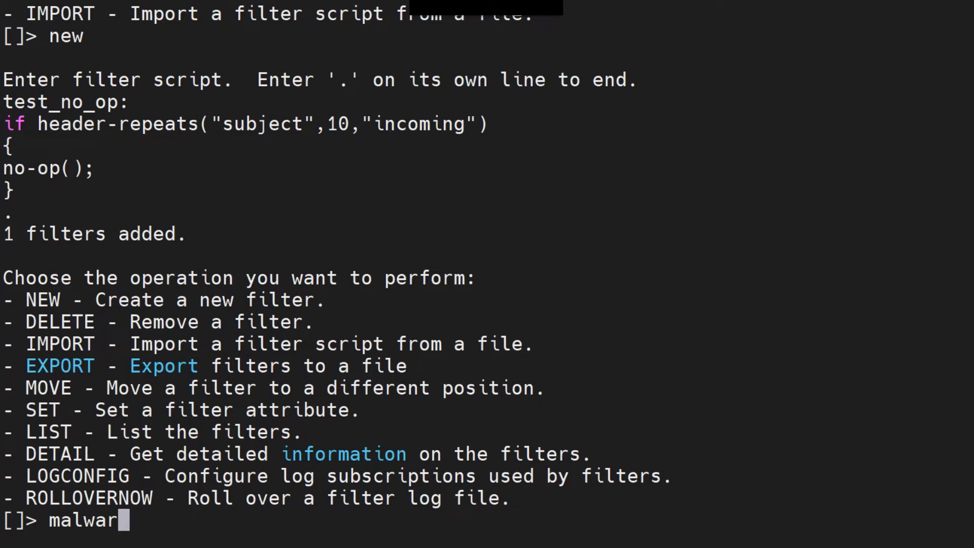
{"action": "key", "text": "Return"}
{"action": "key", "text": "Return"}
{"action": "key", "text": "Return"}
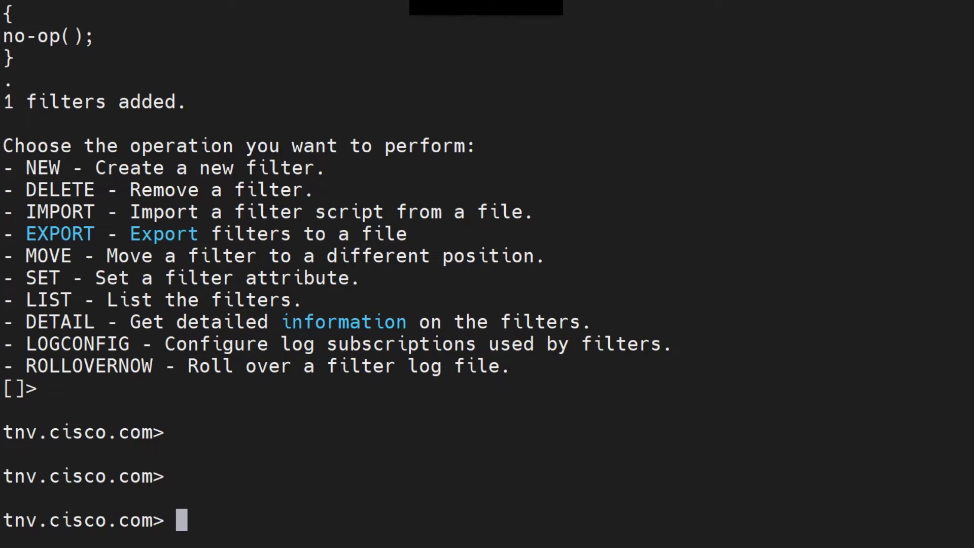
{"action": "key", "text": "Return"}
{"action": "key", "text": "Return"}
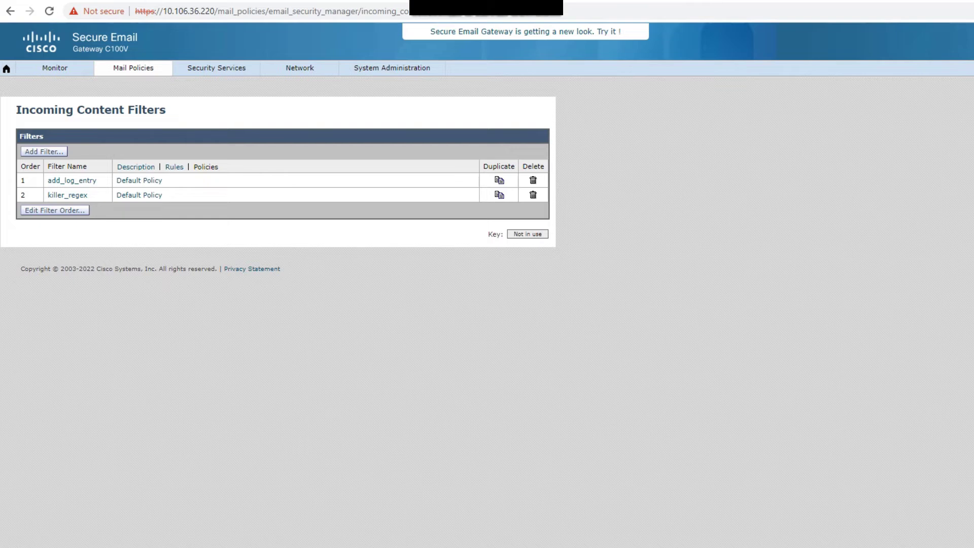
Step: Switch to the gateway's web interface, open Incoming Content Filters and start adding a filter named test
{"action": "mouse_move", "coordinate": [133, 68]}
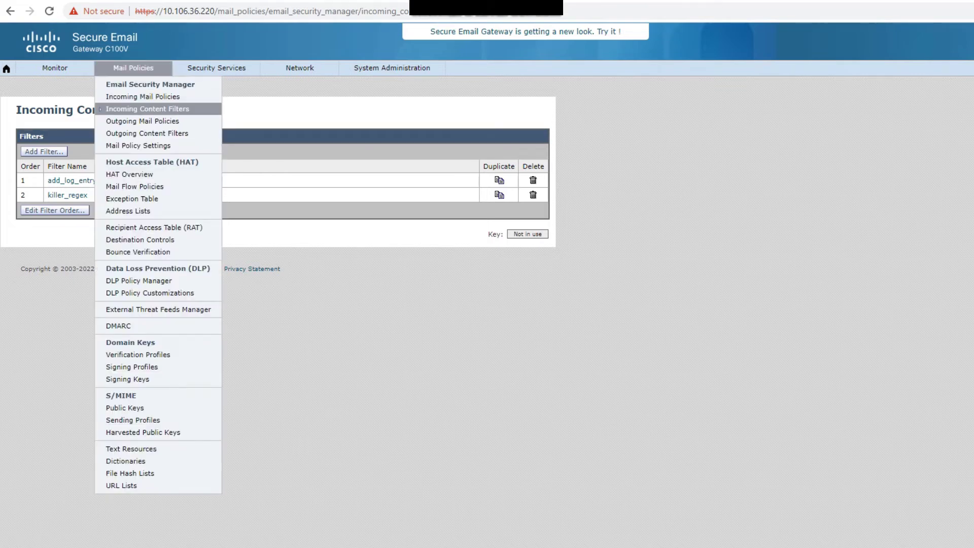
{"action": "left_click", "coordinate": [100, 108]}
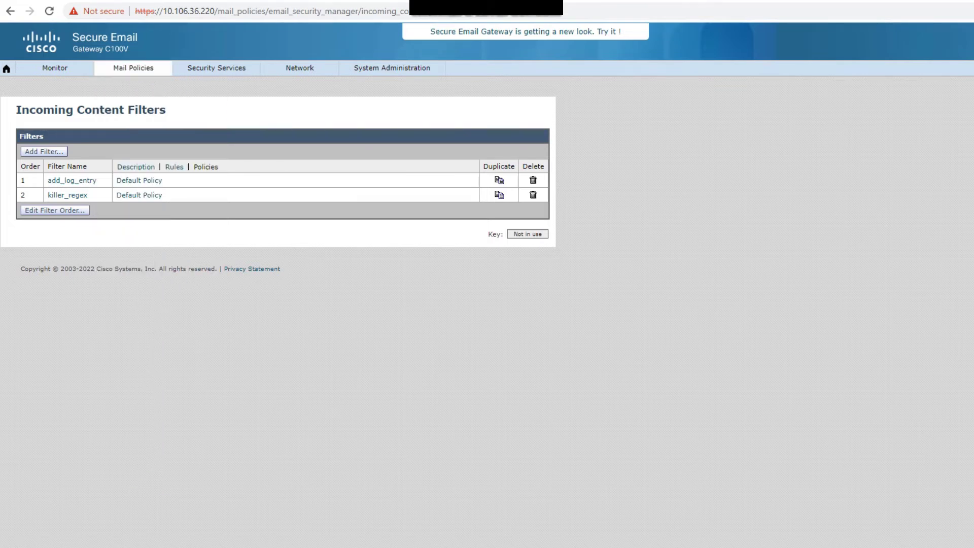
{"action": "key", "text": "F5"}
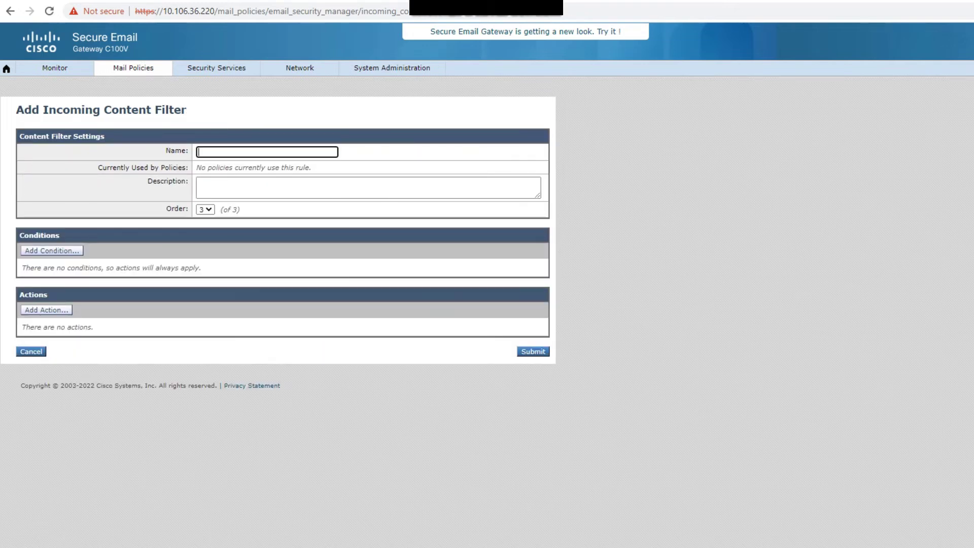
{"action": "type", "text": "test"}
Step: Add an Envelope Recipient condition containing the recipient's e-mail address and try to submit the content filter without an action
{"action": "left_click", "coordinate": [52, 251]}
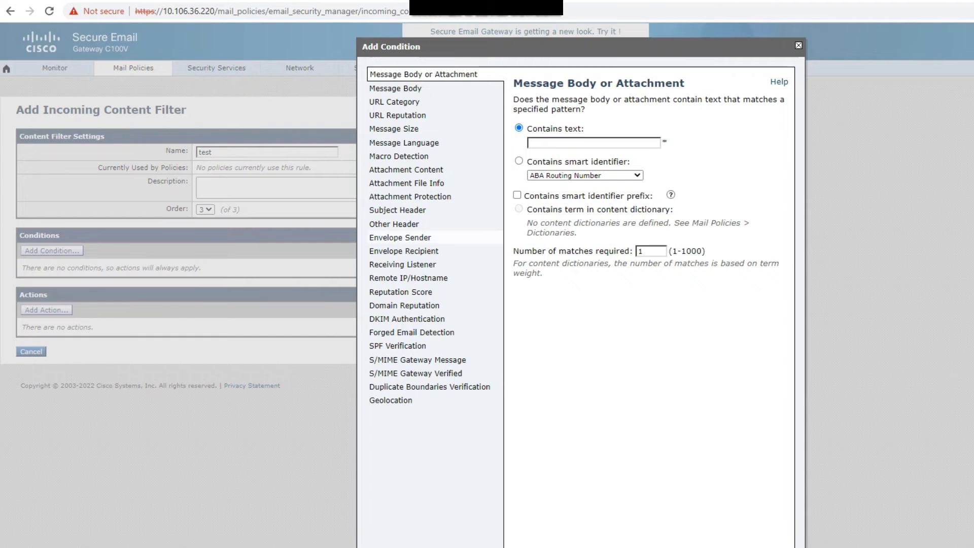
{"action": "left_click", "coordinate": [404, 251]}
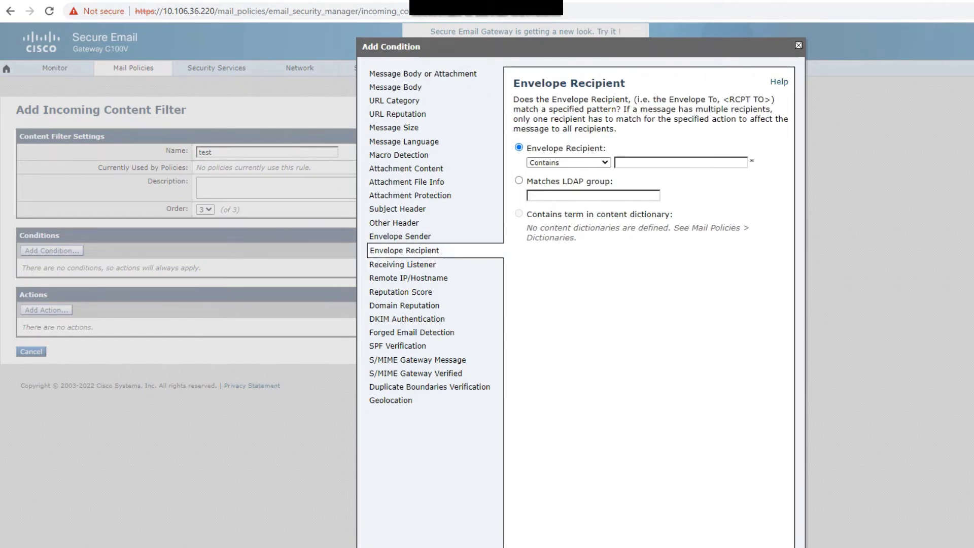
{"action": "left_click", "coordinate": [681, 163]}
{"action": "left_click", "coordinate": [706, 188]}
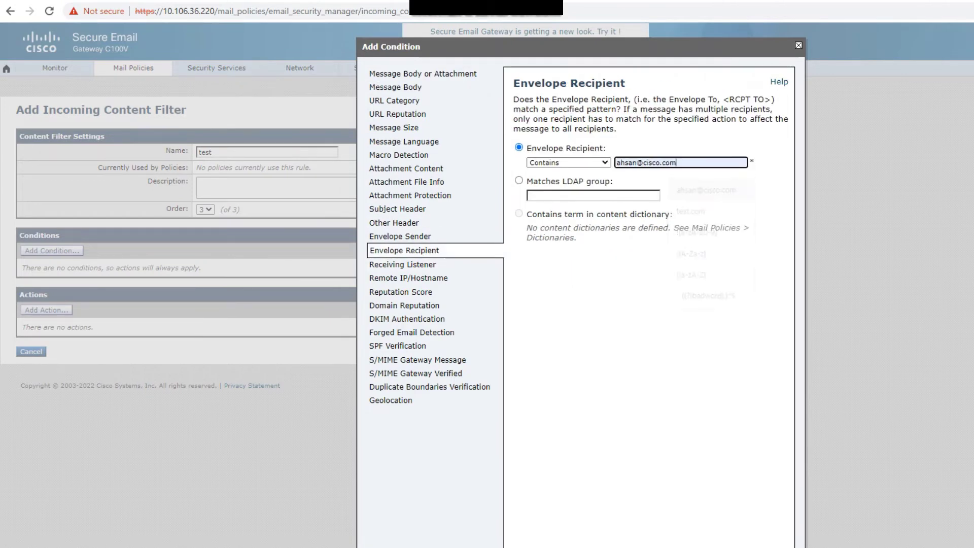
{"action": "left_click", "coordinate": [640, 304]}
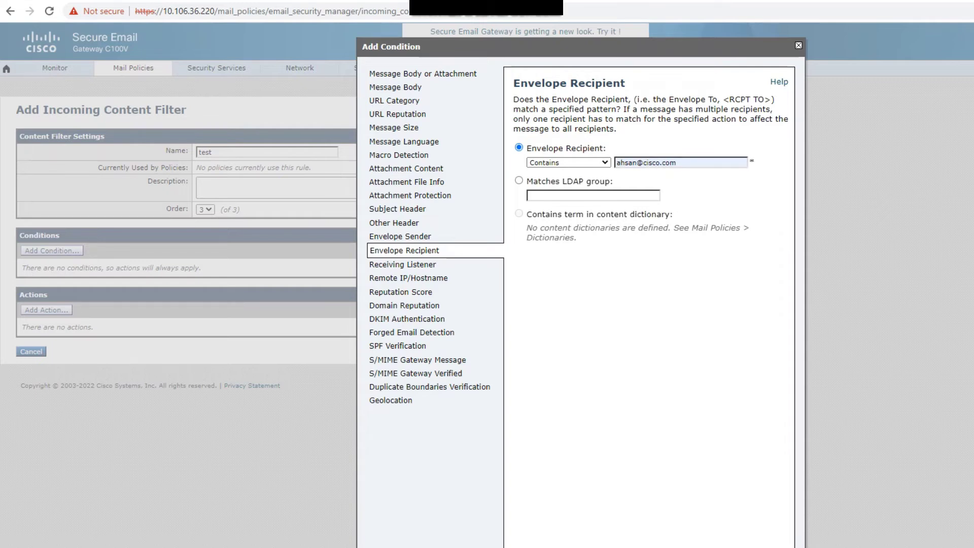
{"action": "key", "text": "Return"}
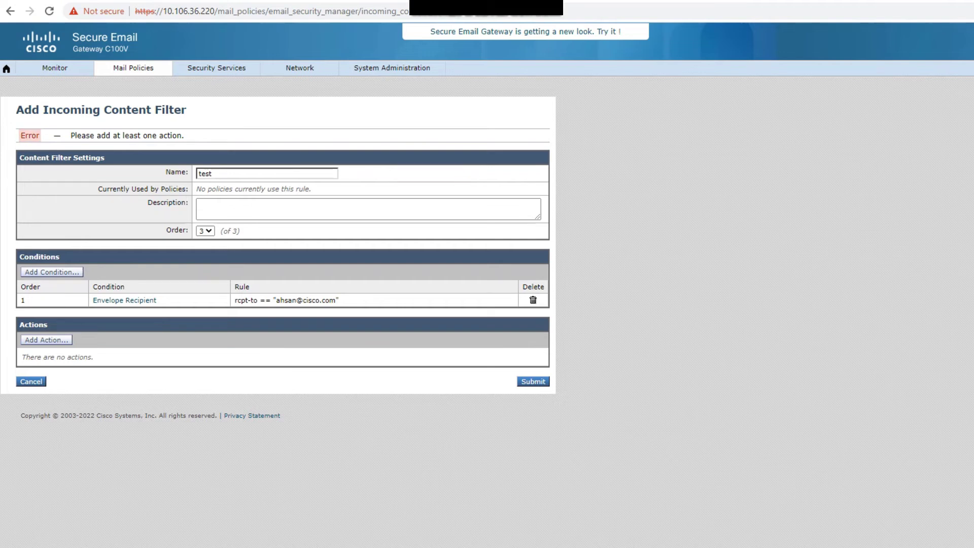
{"action": "left_click_drag", "start_coordinate": [70, 136], "coordinate": [184, 136]}
{"action": "left_click", "coordinate": [193, 136]}
Step: Open the Message Filters monitoring report and examine its top matches and match details sections
{"action": "mouse_move", "coordinate": [55, 68]}
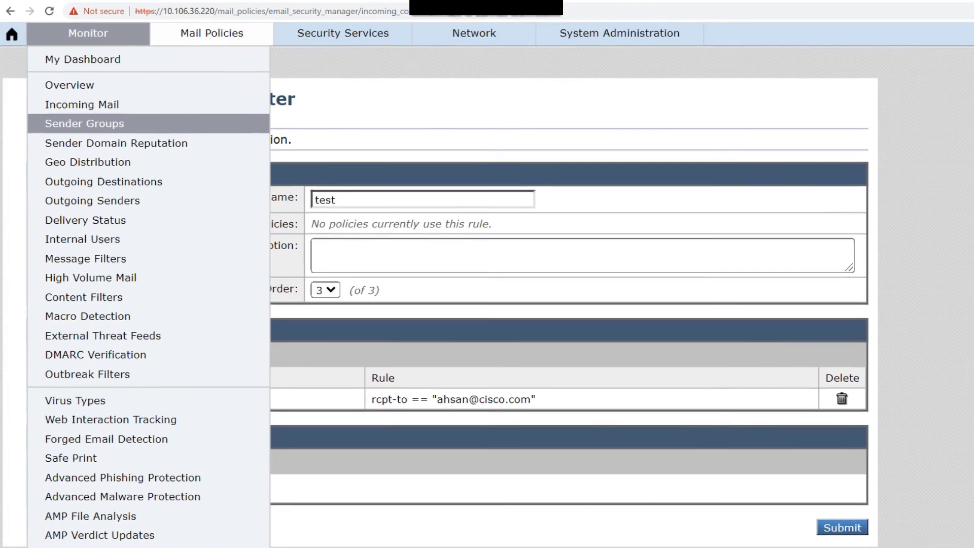
{"action": "scroll", "coordinate": [148, 120], "scroll_direction": "down", "scroll_amount": 1}
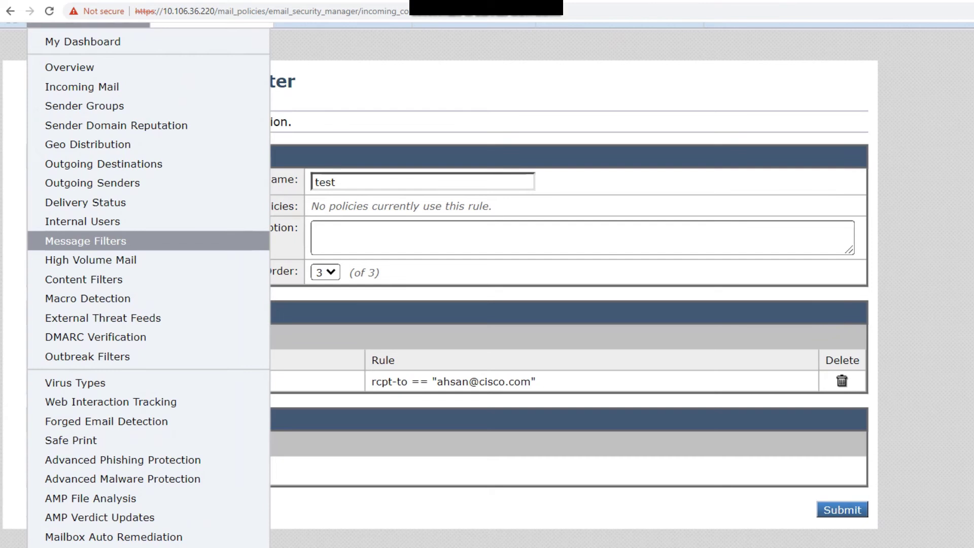
{"action": "left_click", "coordinate": [85, 241]}
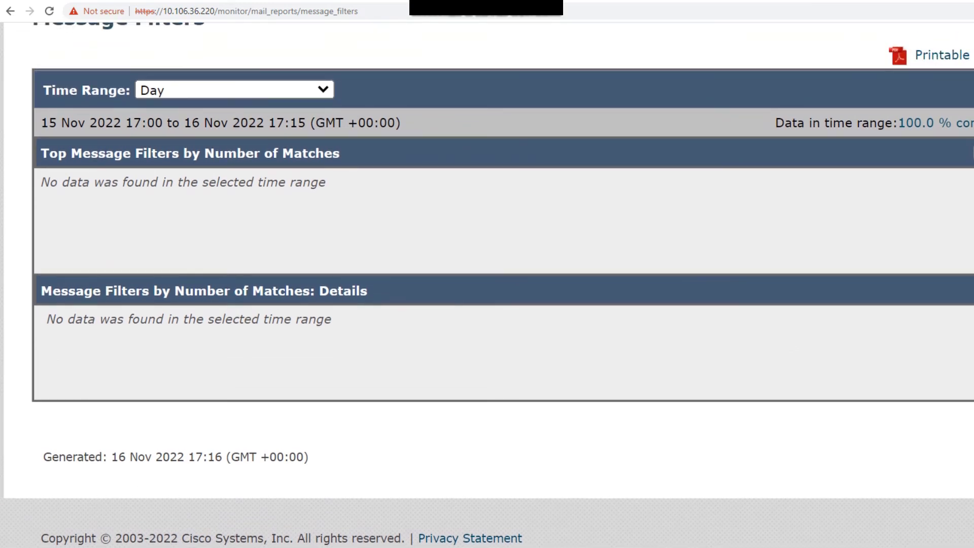
{"action": "left_click_drag", "start_coordinate": [41, 152], "coordinate": [147, 153]}
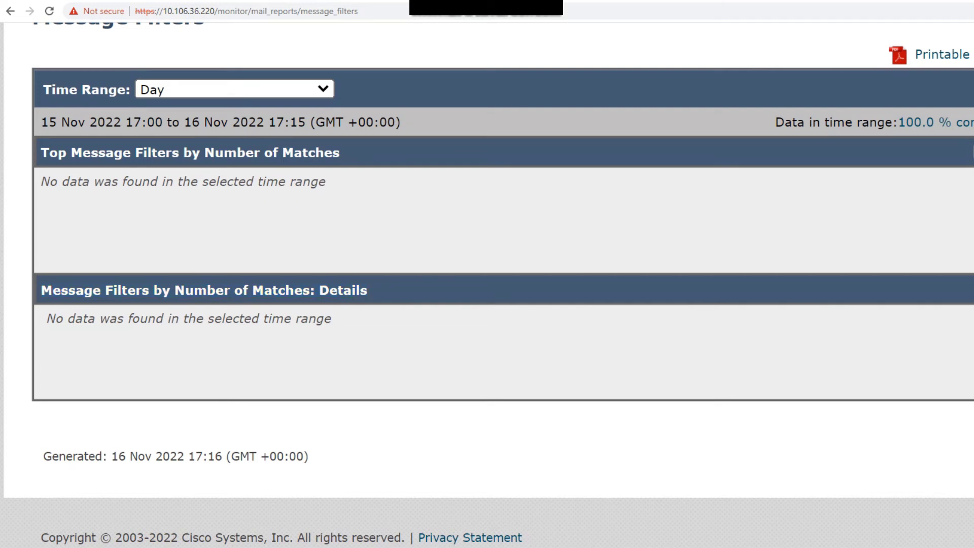
{"action": "left_click_drag", "start_coordinate": [325, 319], "coordinate": [141, 319]}
Step: Set the Message Filters report's time range to 90 days
{"action": "left_click", "coordinate": [234, 89]}
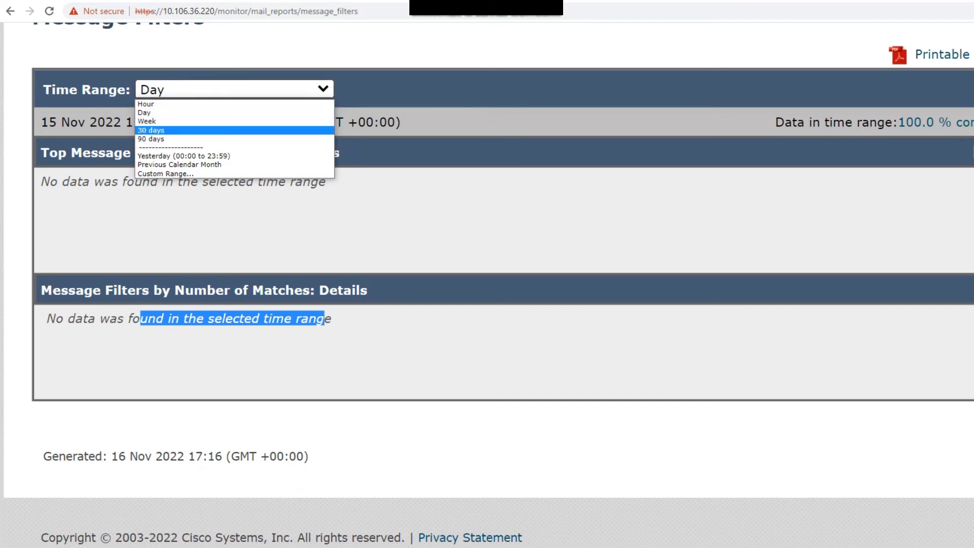
{"action": "left_click", "coordinate": [193, 139]}
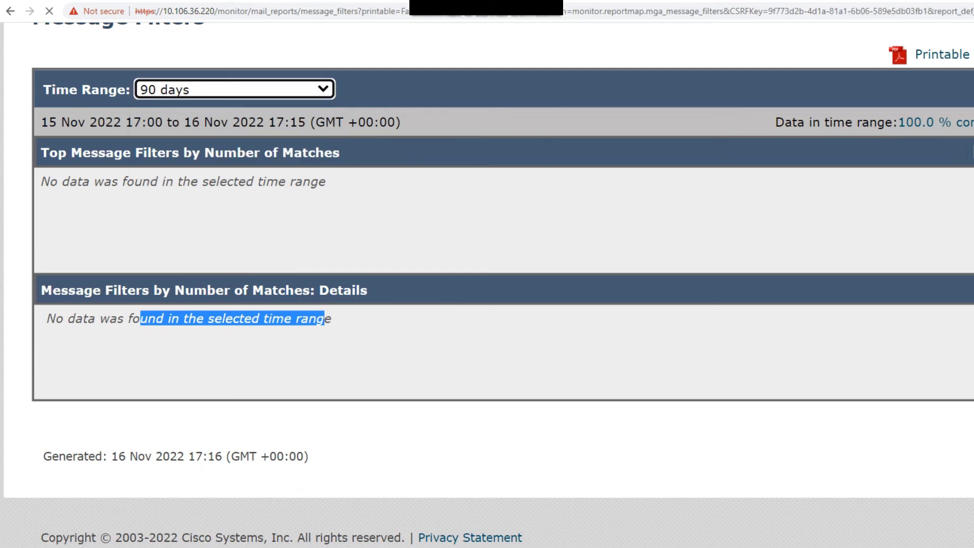
{"action": "key", "text": "ctrl+minus"}
{"action": "key", "text": "ctrl+minus"}
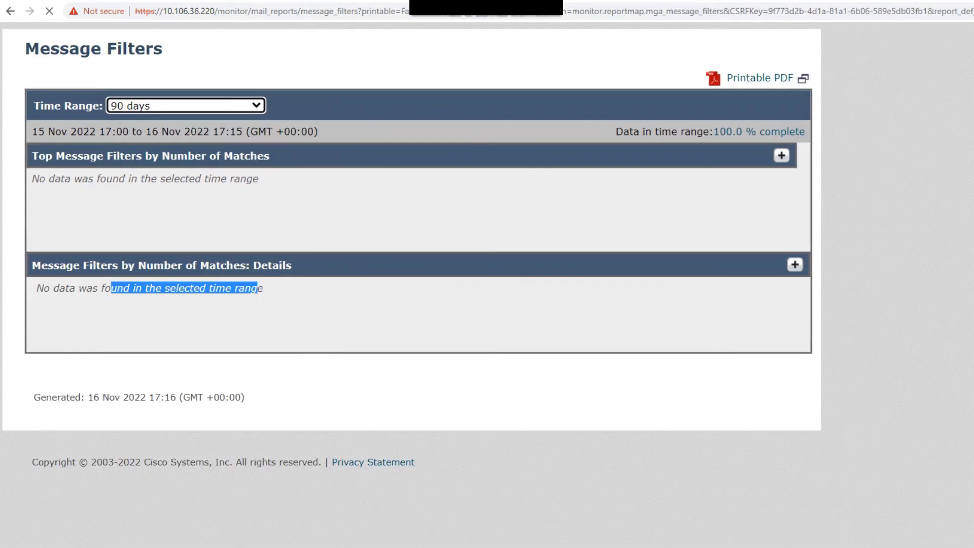